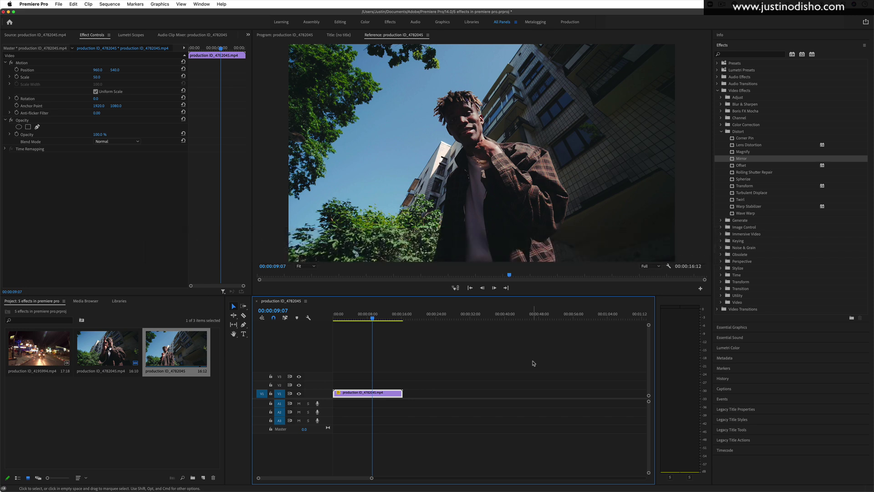
Step: Select the clip on track V1 to view its effect properties and look over the list of available windows
left_click(492, 392)
left_click(374, 392)
left_click(142, 200)
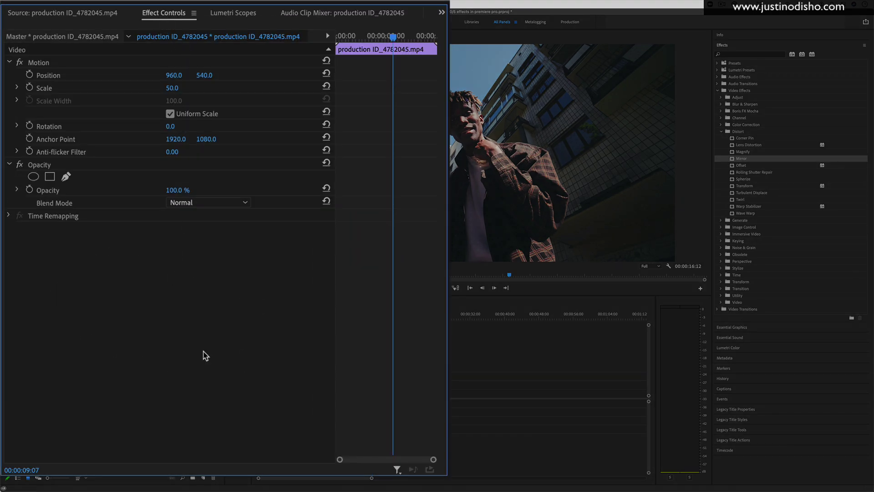
left_click(206, 3)
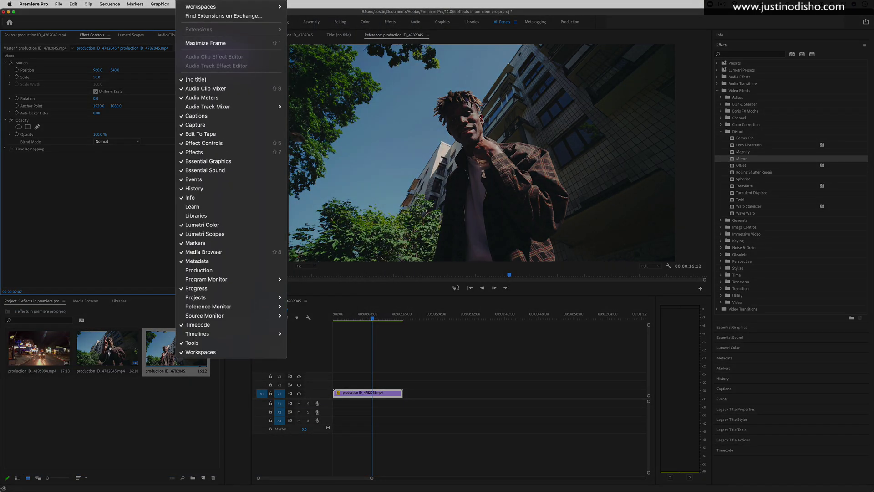
left_click(95, 193)
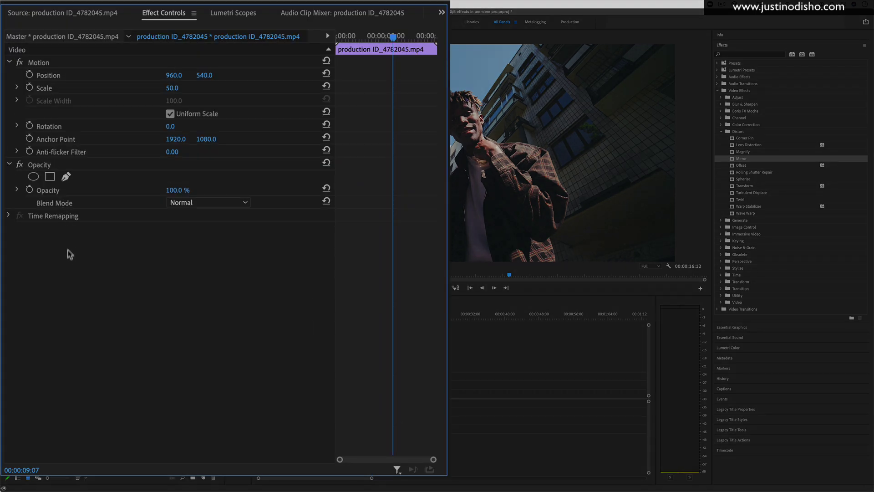
Step: Examine the clip's built-in Motion and Opacity properties, including the Scale control, leaving Motion expanded and Opacity collapsed
left_click(34, 64)
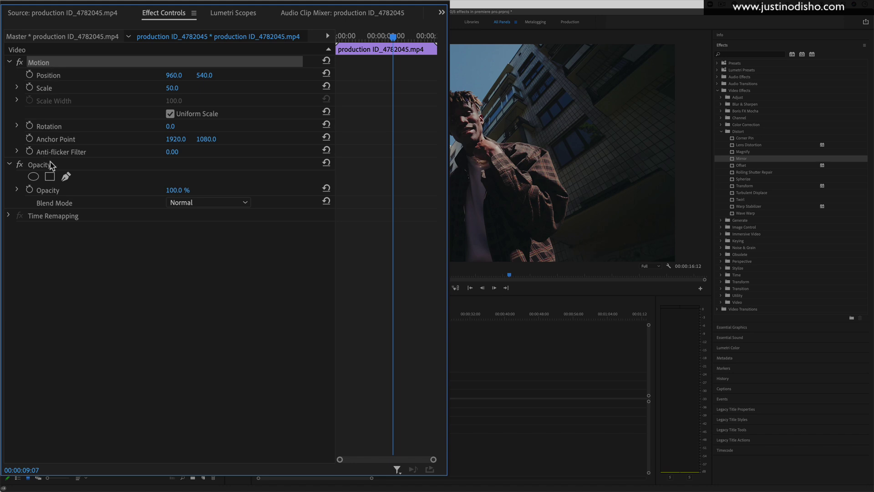
left_click(49, 90)
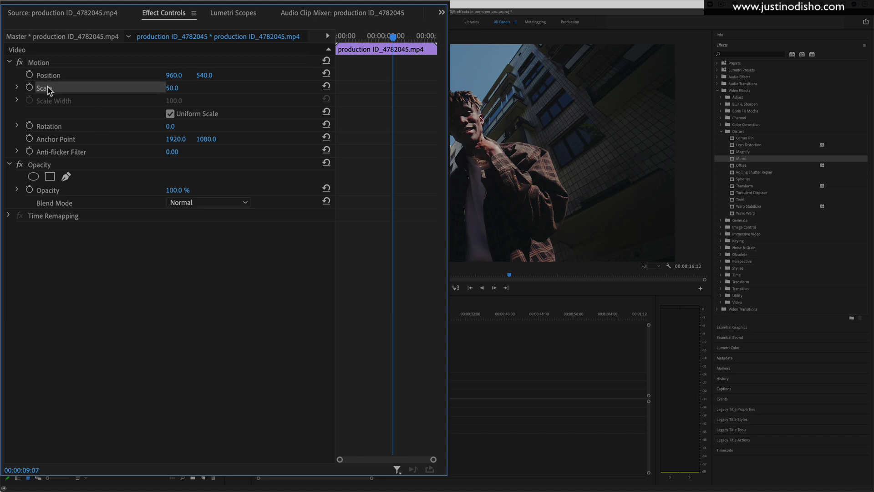
left_click(9, 63)
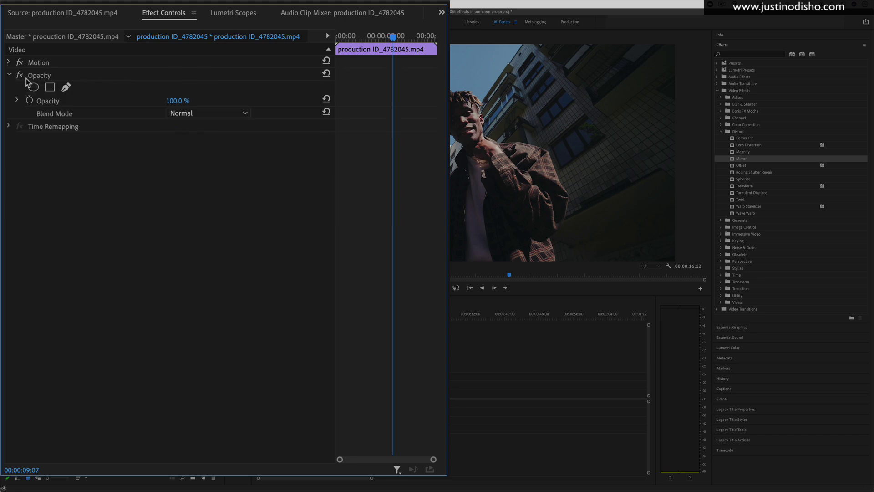
left_click(10, 75)
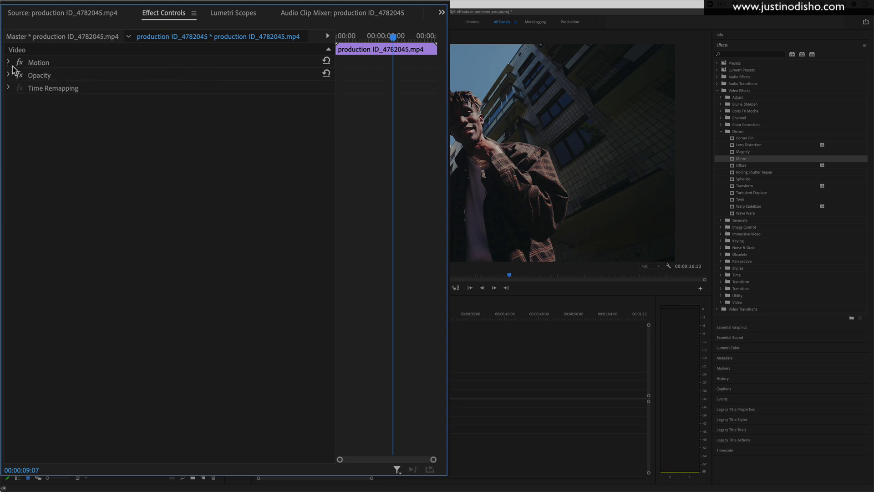
left_click(9, 63)
left_click(17, 87)
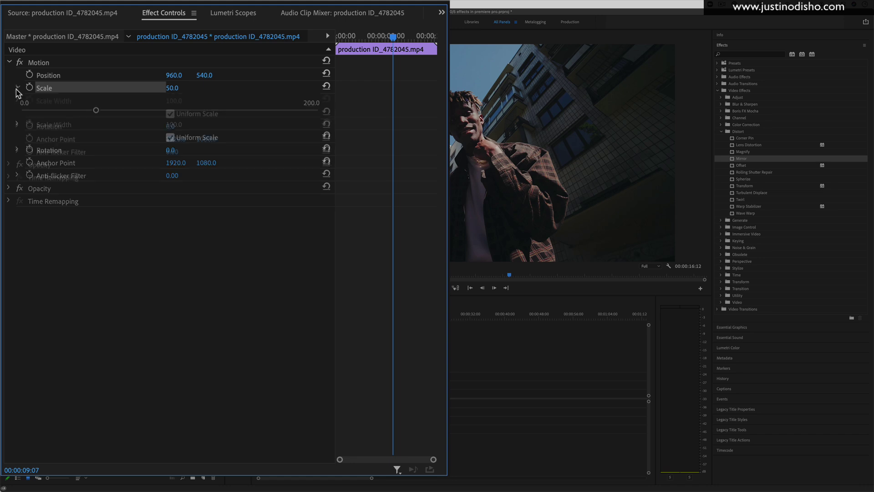
left_click(16, 87)
left_click(5, 166)
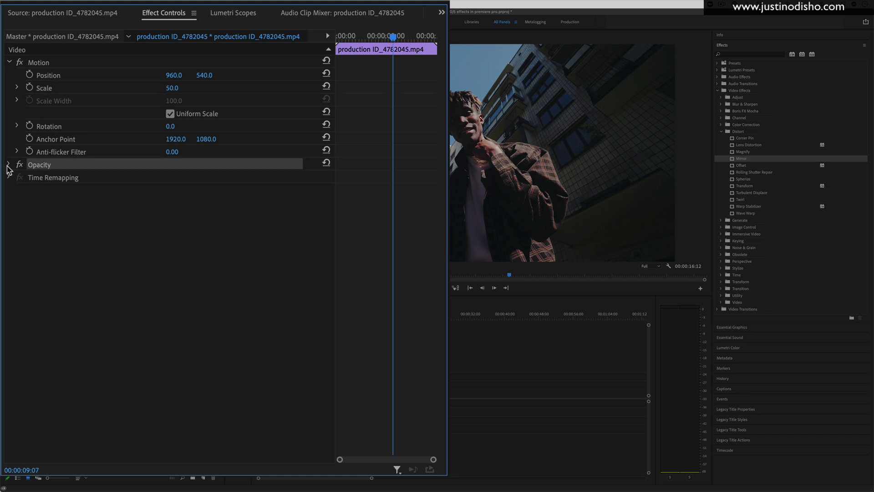
left_click(48, 63)
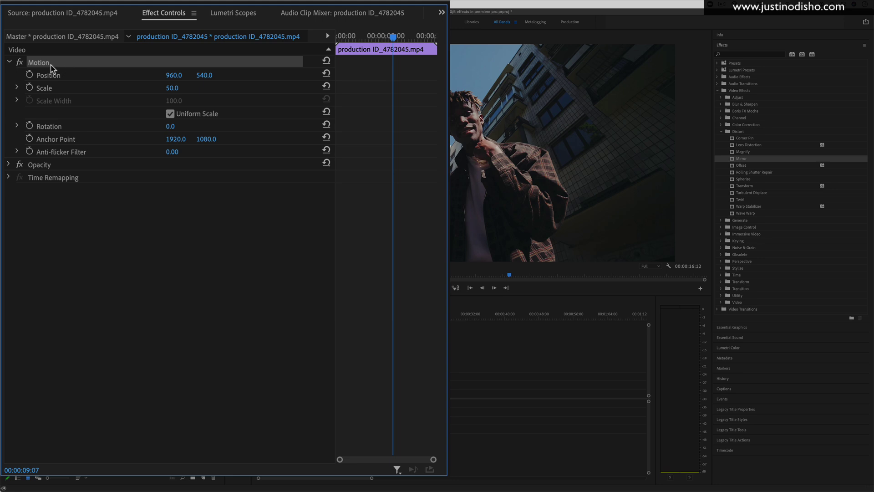
left_click(54, 90)
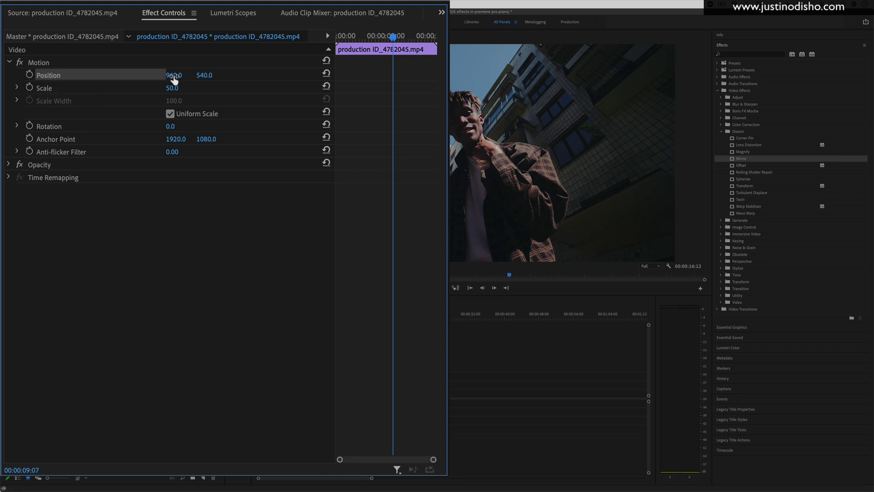
Step: Toggle the clip's Motion effect off and back on, and expand the Opacity properties
left_click(21, 65)
left_click(21, 65)
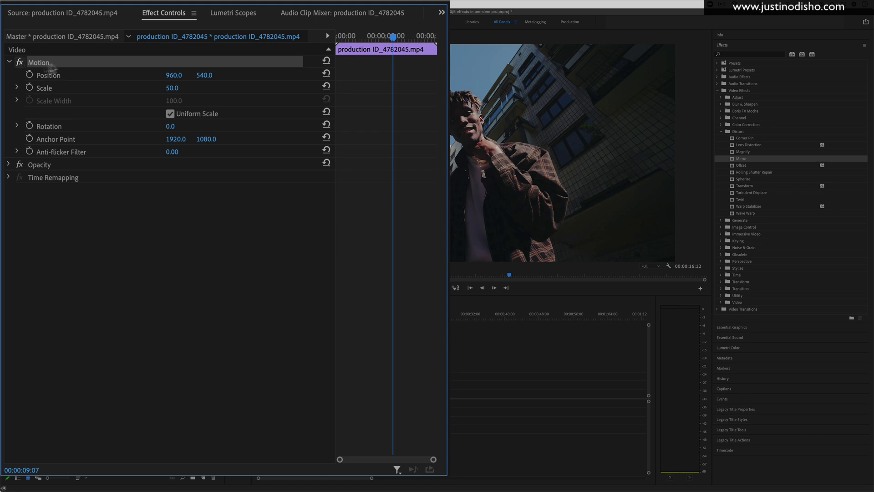
left_click(10, 165)
mouse_move(172, 190)
left_mouse_down()
mouse_move(150, 190)
mouse_move(178, 190)
left_mouse_up()
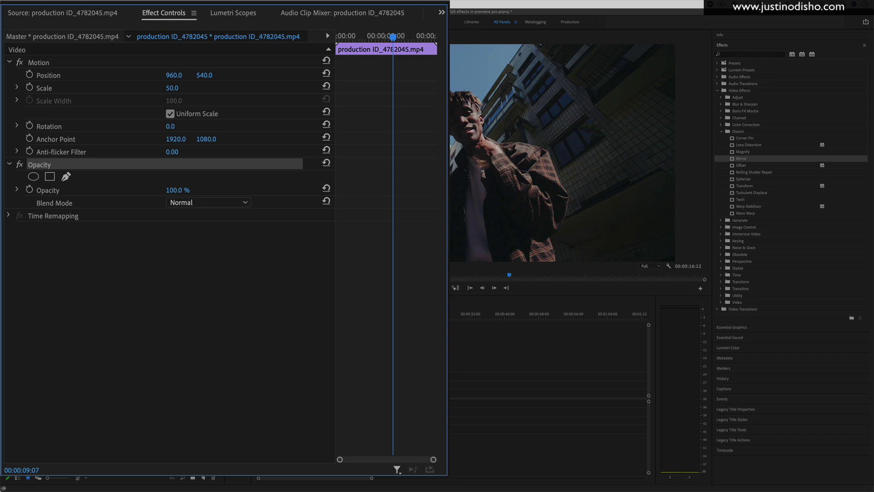
Step: Add a 4-point polygon mask to the clip's Opacity effect and delete it
left_click(50, 176)
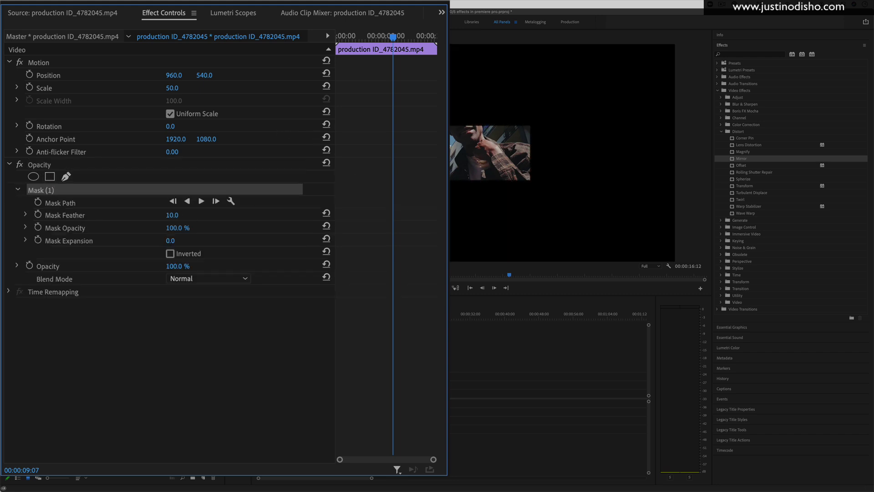
left_click(52, 194)
key("BackSpace")
left_click(46, 191)
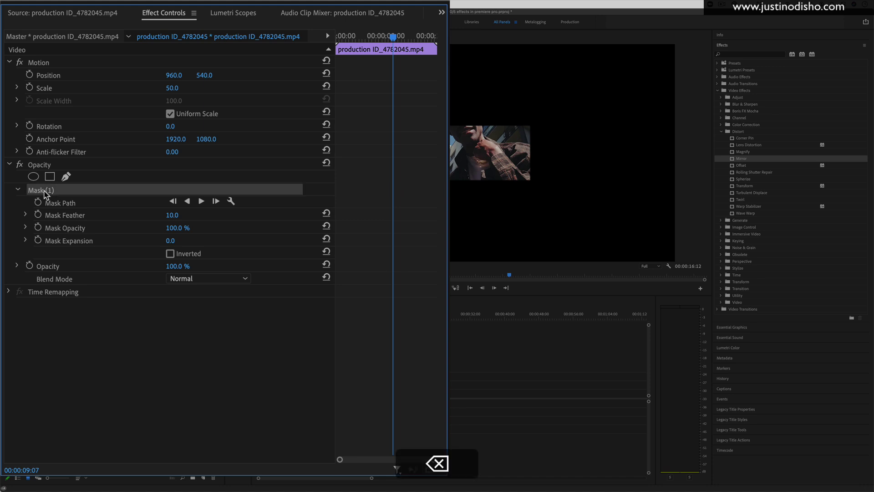
key("BackSpace")
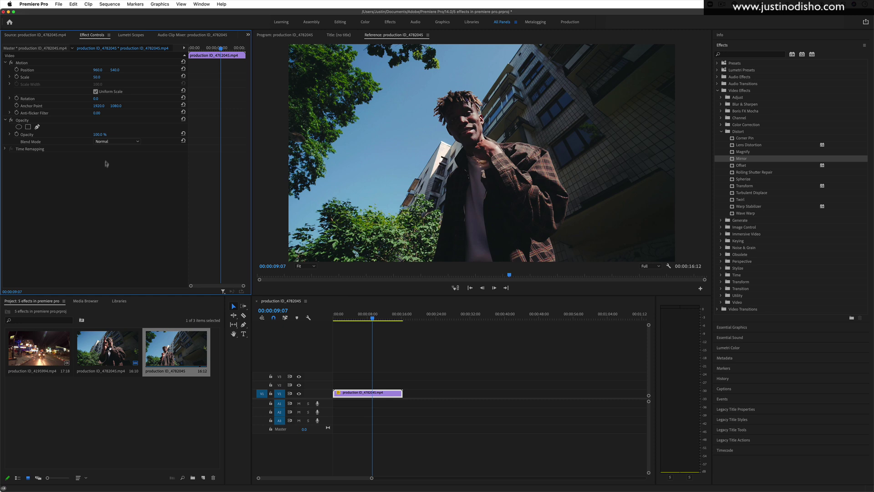
Step: Collapse and reopen the effects library, and check where Effects is listed among the available windows
left_click(726, 46)
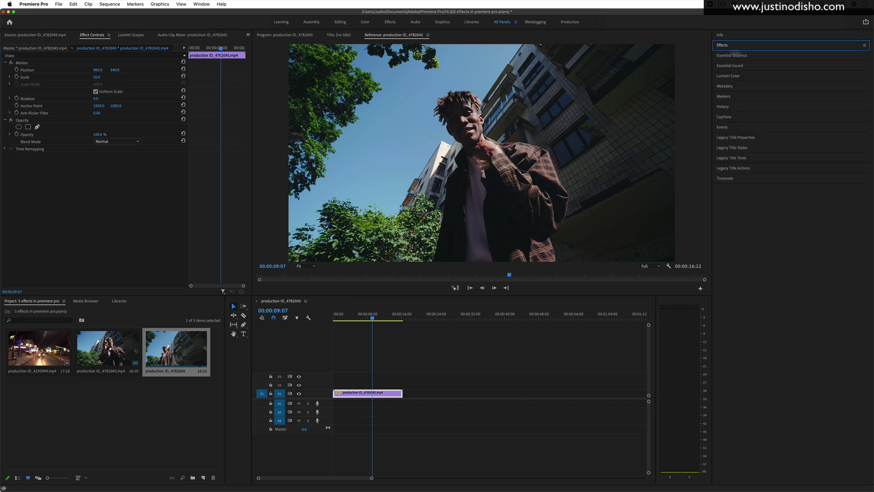
left_click(729, 47)
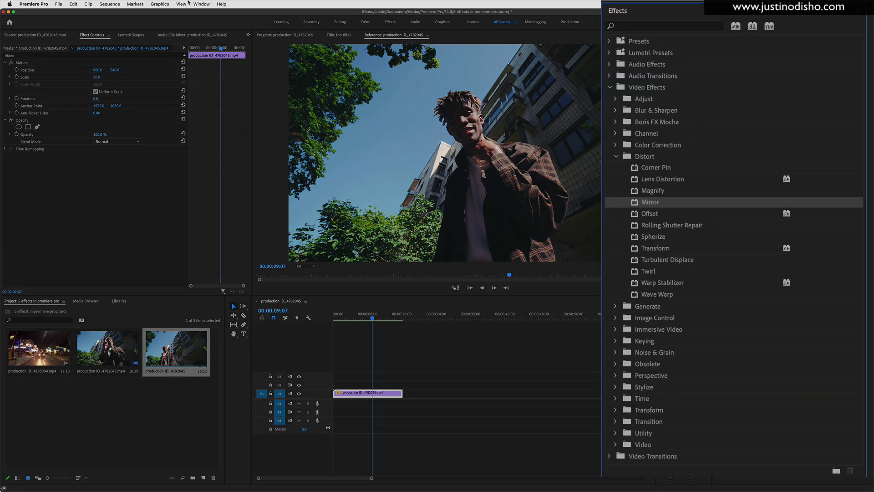
left_click(181, 4)
mouse_move(202, 4)
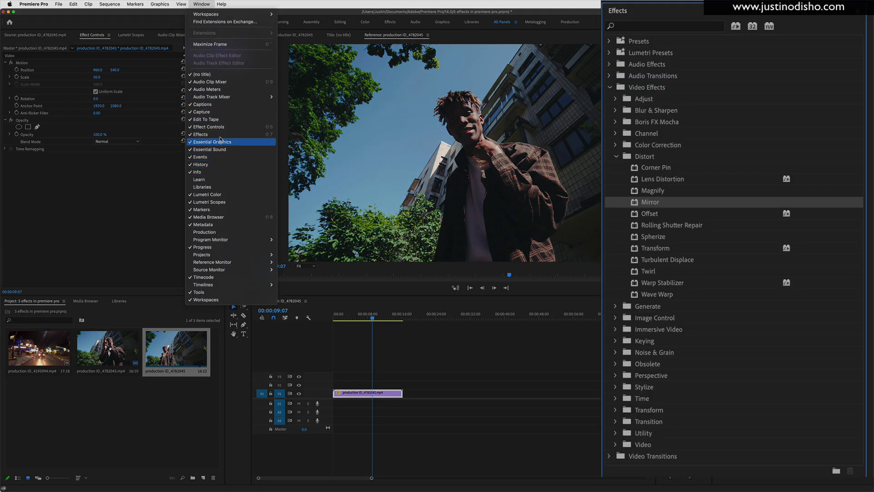
left_click(202, 4)
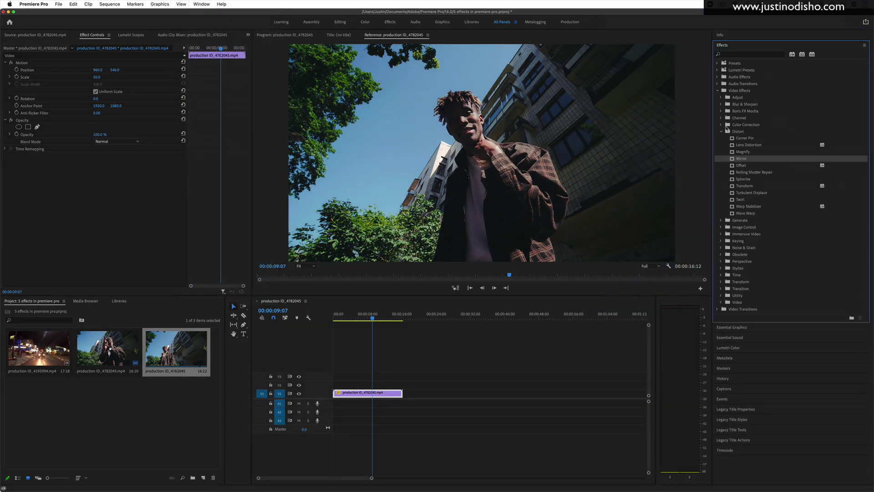
Step: Apply the Mirror effect from the Distort video effects to the clip on V1 and select it among the clip's effects
left_click(722, 131)
left_click(718, 91)
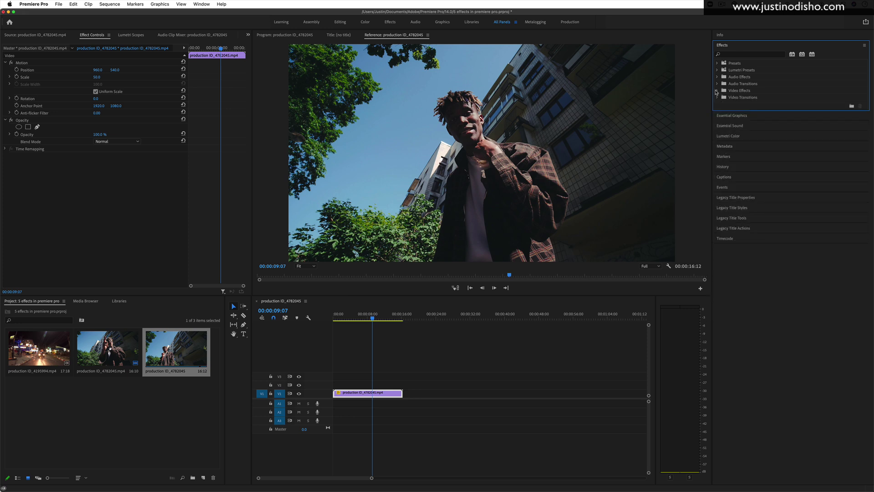
left_click(716, 91)
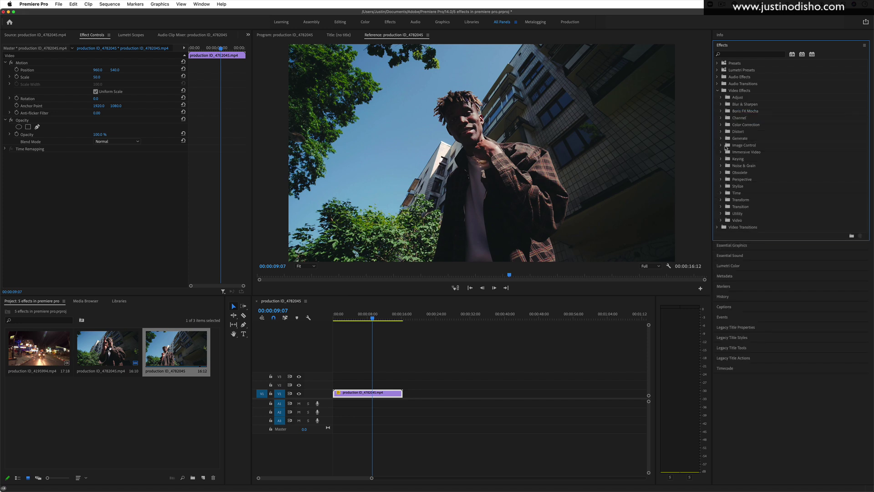
left_click(722, 132)
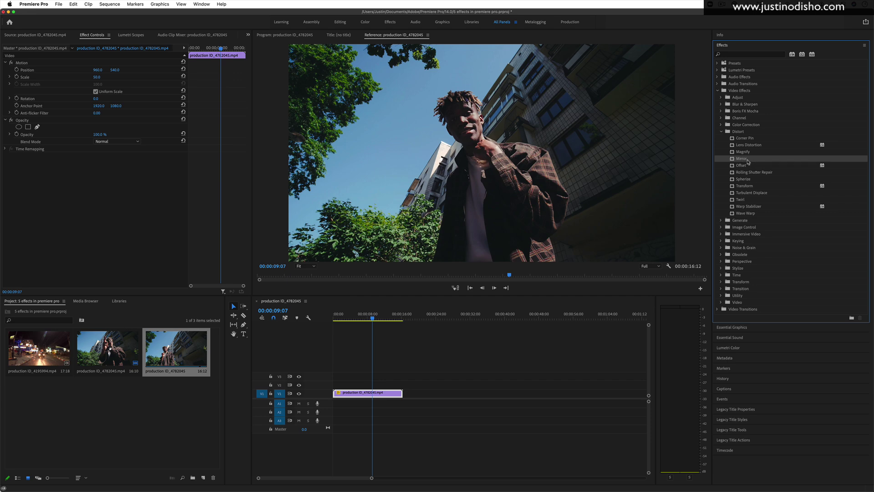
left_click_drag(748, 161, 370, 393)
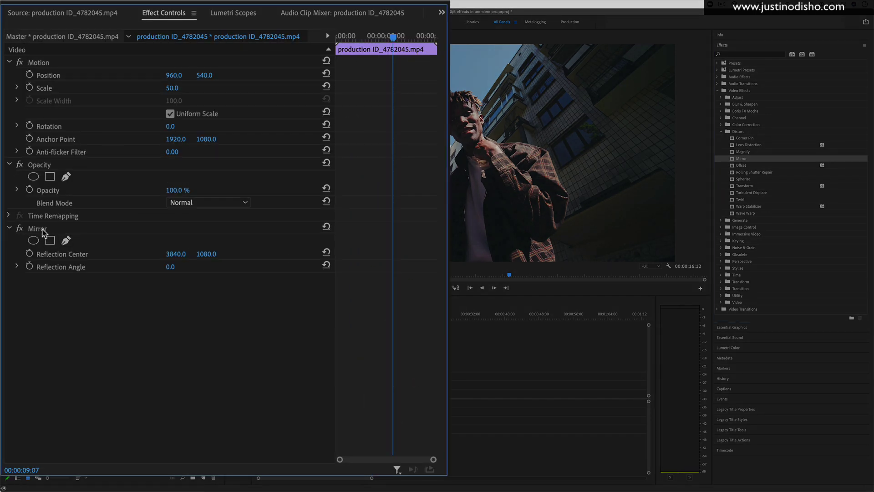
left_click(51, 230)
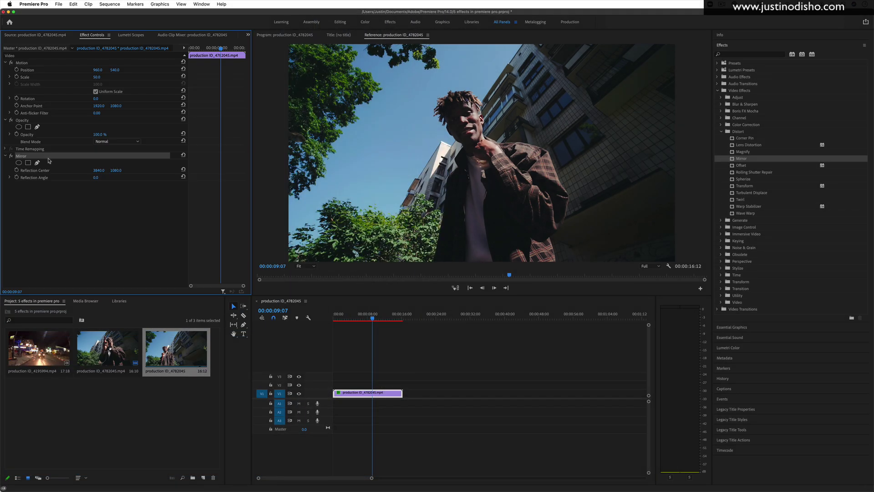
Step: Undo the Mirror effect to inspect the clip's fx badge without it, and redo the effect
left_click(367, 396)
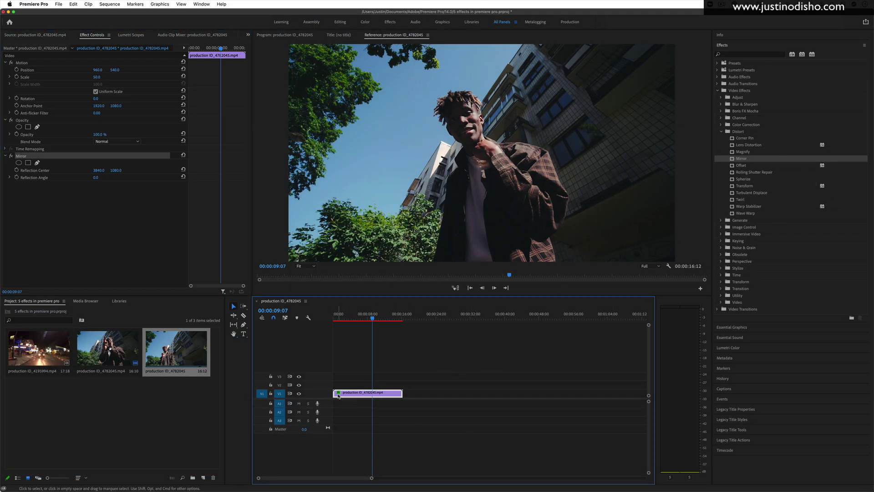
key("super+z")
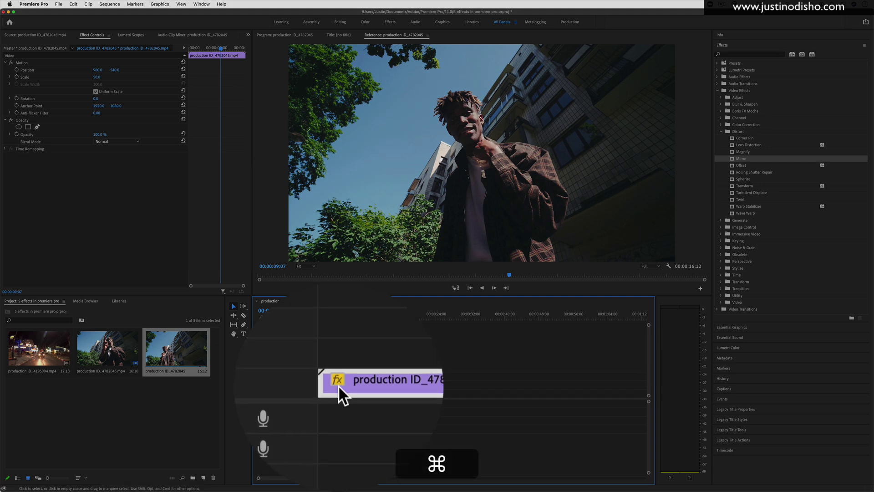
mouse_move(338, 384)
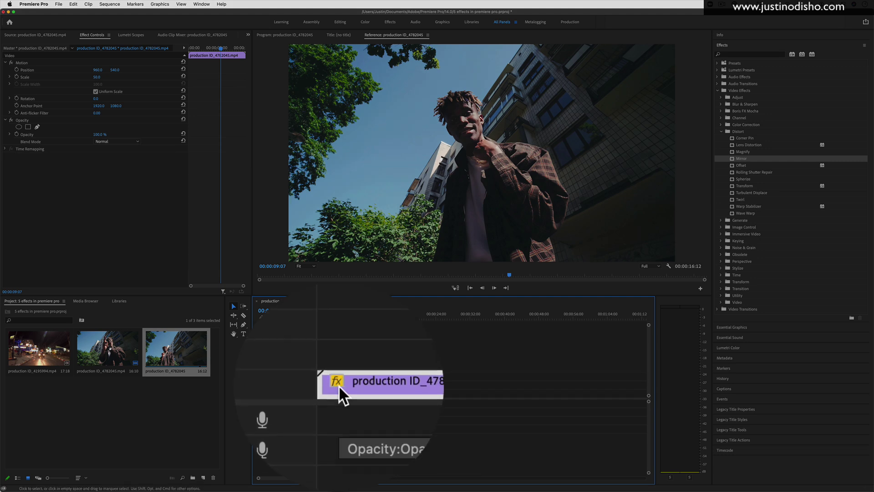
key("shift+super+z")
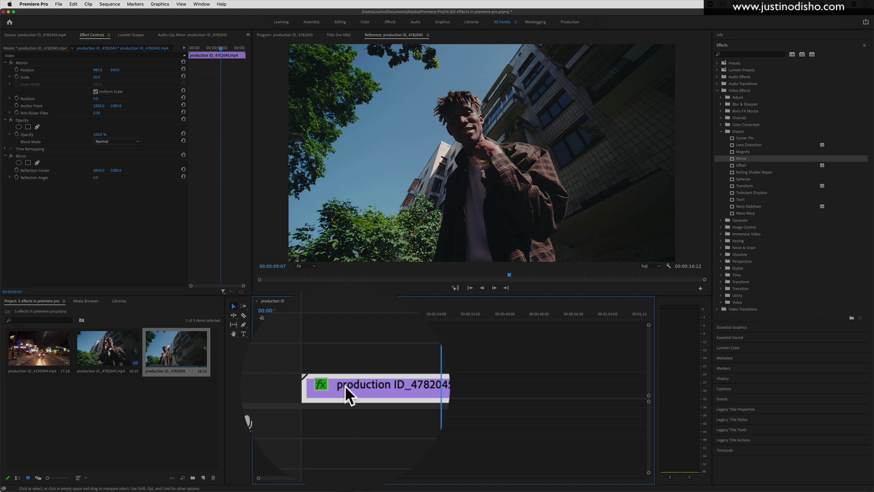
Step: Remove the Motion, Opacity, Time Remapping and Mirror attributes from the clip on V1
right_click(373, 397)
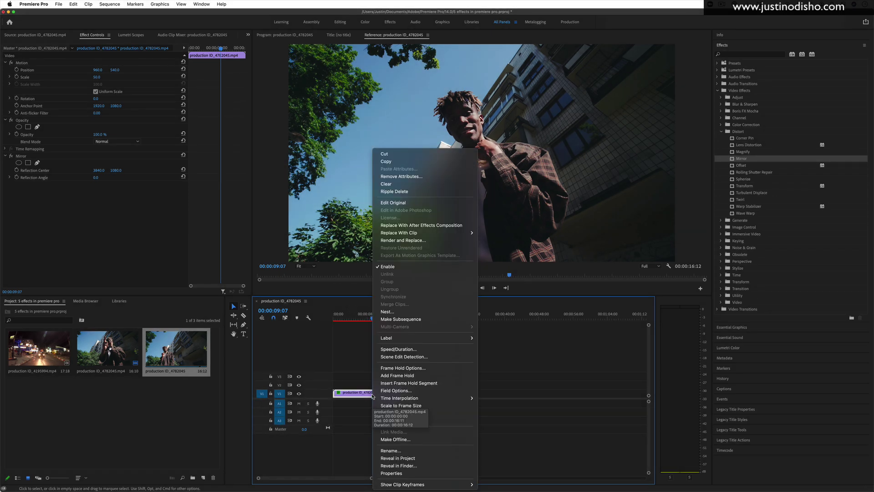
left_click(406, 176)
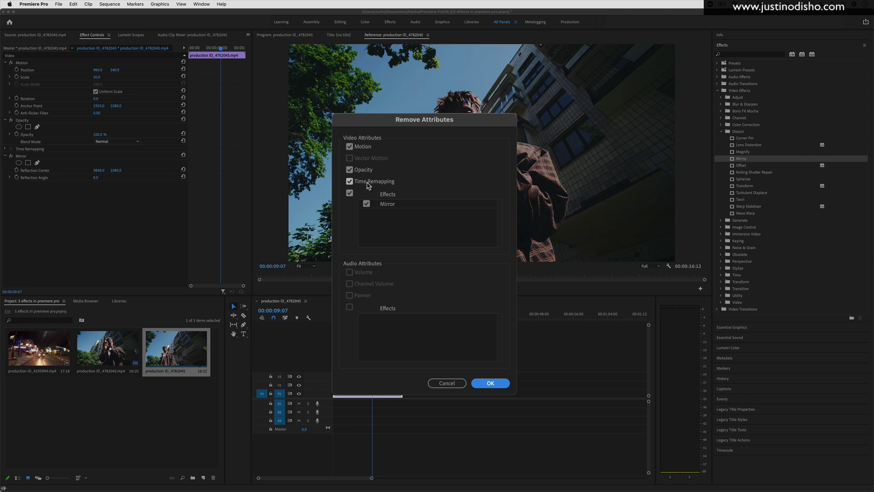
left_click(367, 204)
left_click(366, 204)
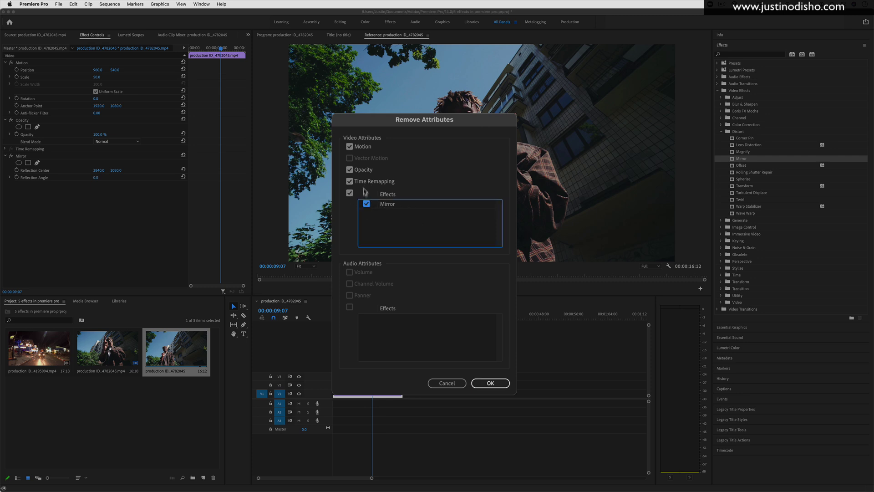
left_click(350, 147)
left_click(350, 147)
left_click(365, 204)
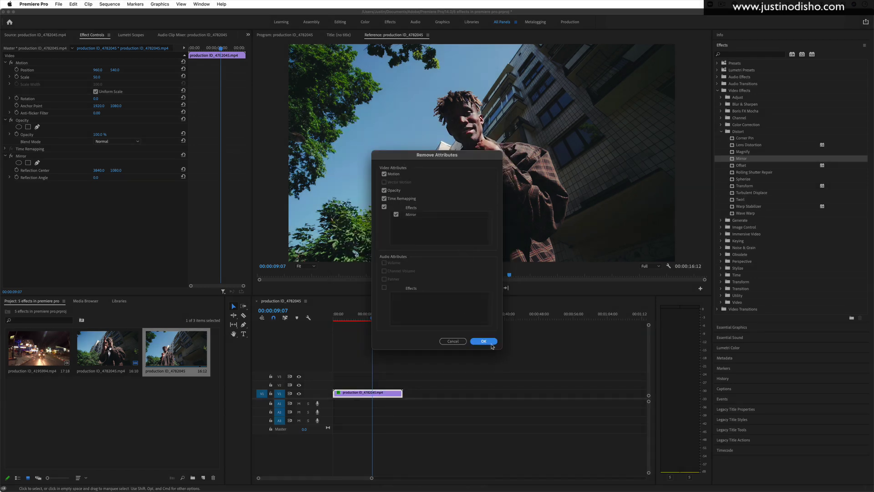
left_click(485, 342)
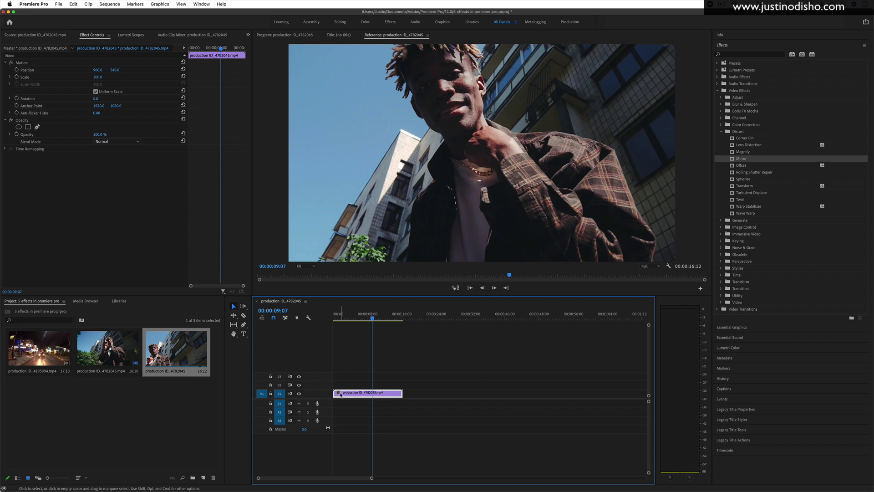
Step: Undo the attribute removal and set the Mirror effect's horizontal Reflection Center to 2143 so the clip mirrors around the man
key("super+z")
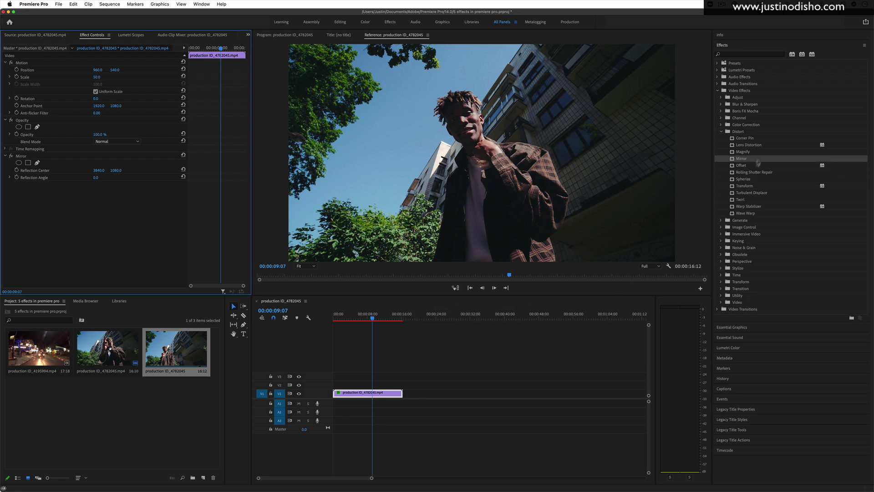
left_click(17, 156)
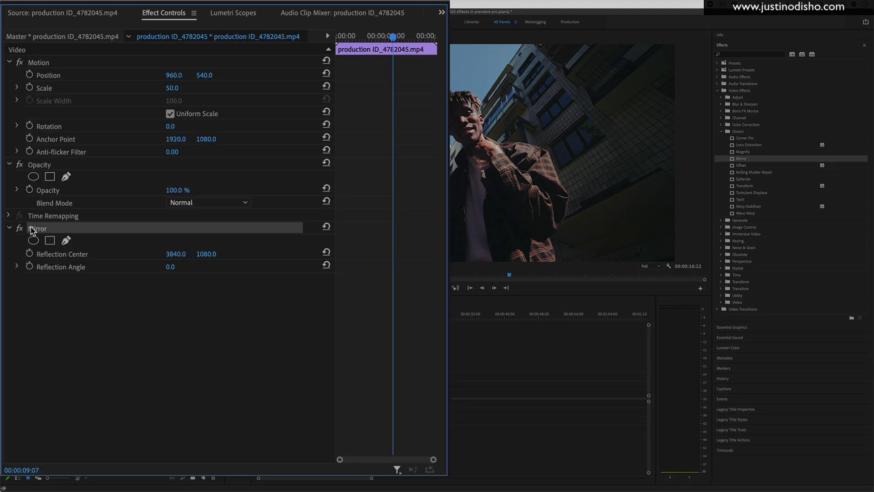
left_click(10, 229)
left_click(10, 228)
left_click_drag(177, 255, 82, 255)
left_click_drag(99, 170, 120, 170)
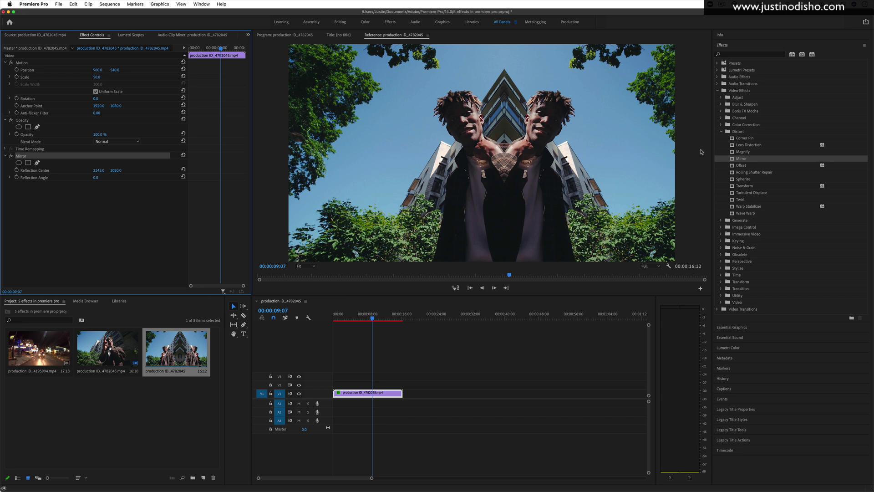
Step: Add the Twirl distortion below Mirror on the clip with an angle of 138°, and collapse the settings of both effects
left_click_drag(747, 200, 101, 199)
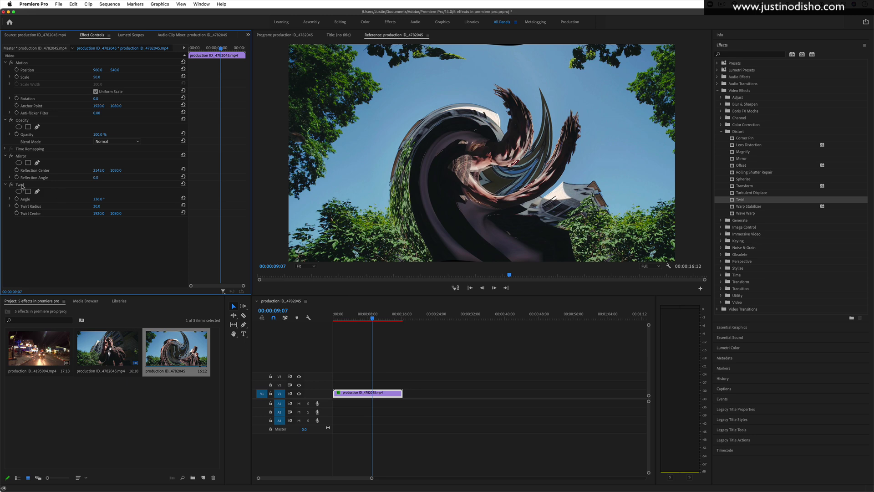
left_click(19, 185)
left_click(6, 185)
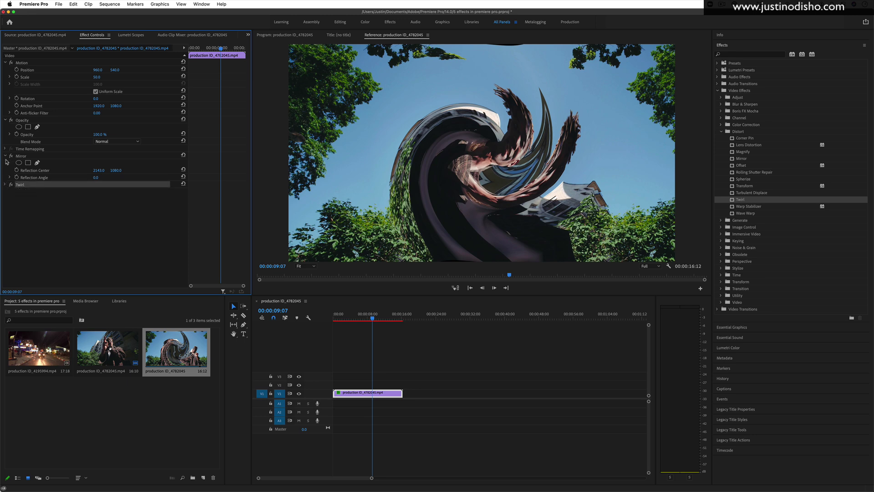
left_click(5, 157)
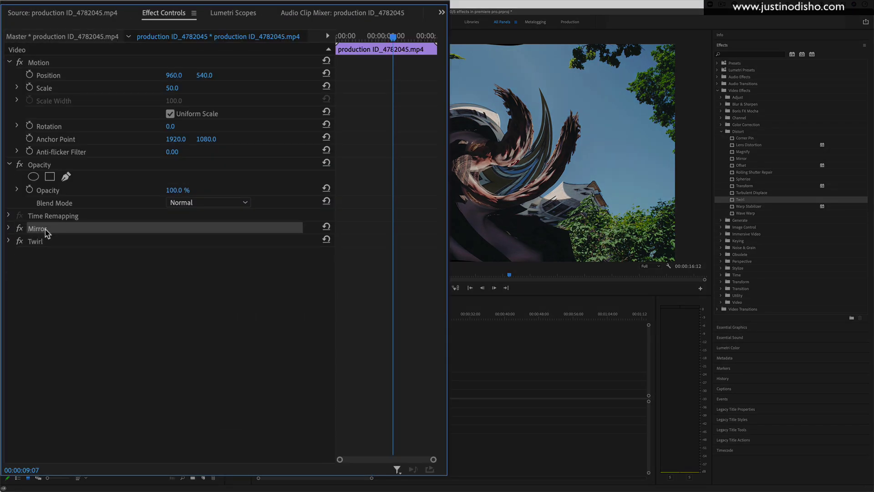
left_click(41, 238)
left_click(42, 234)
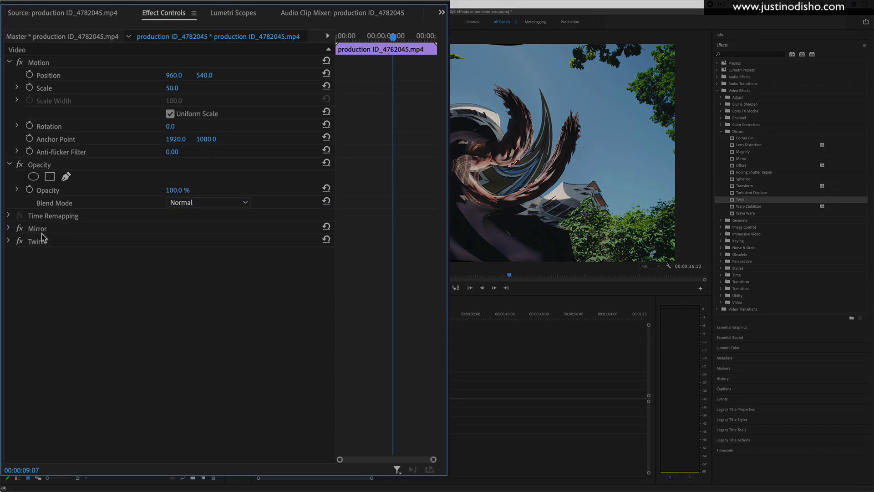
Step: Reorder the clip's effects so that Mirror comes below Twirl
left_click(68, 231)
left_click_drag(43, 231, 63, 272)
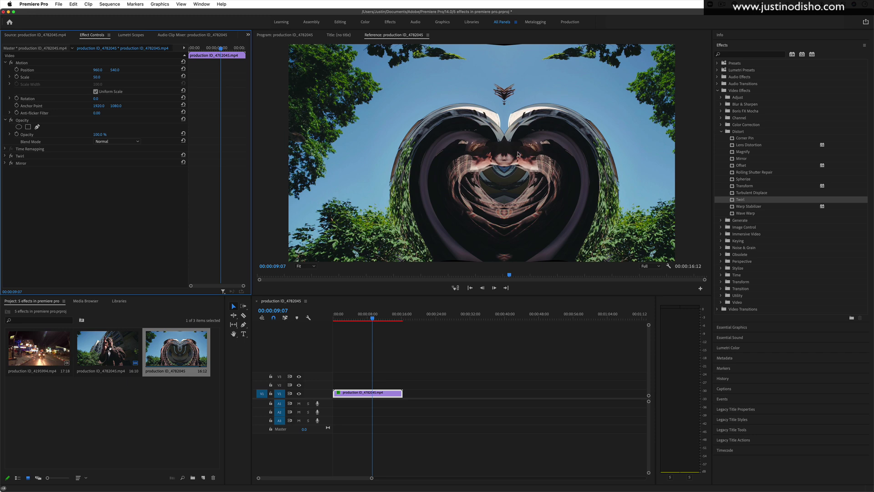
left_click_drag(24, 158, 24, 174)
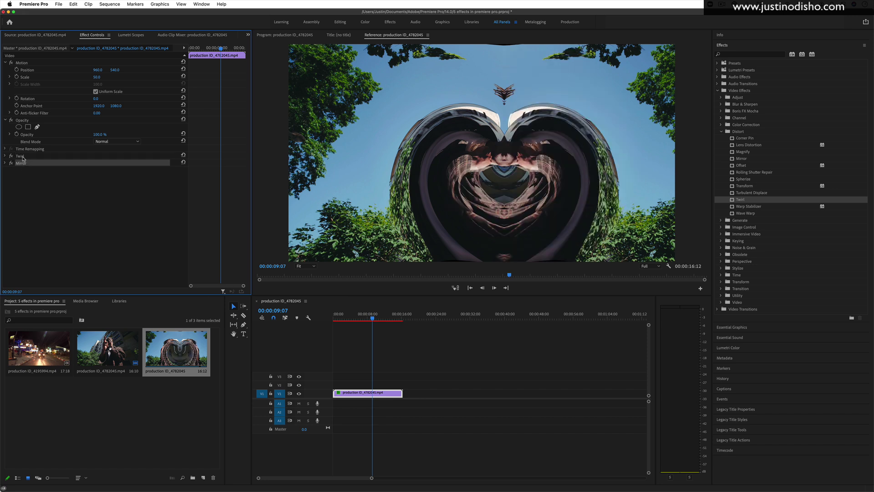
left_click(23, 158)
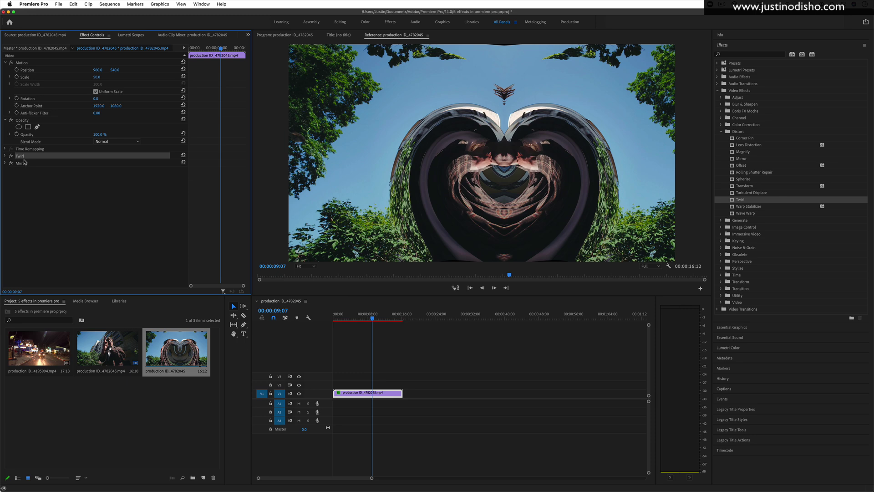
left_click(24, 158)
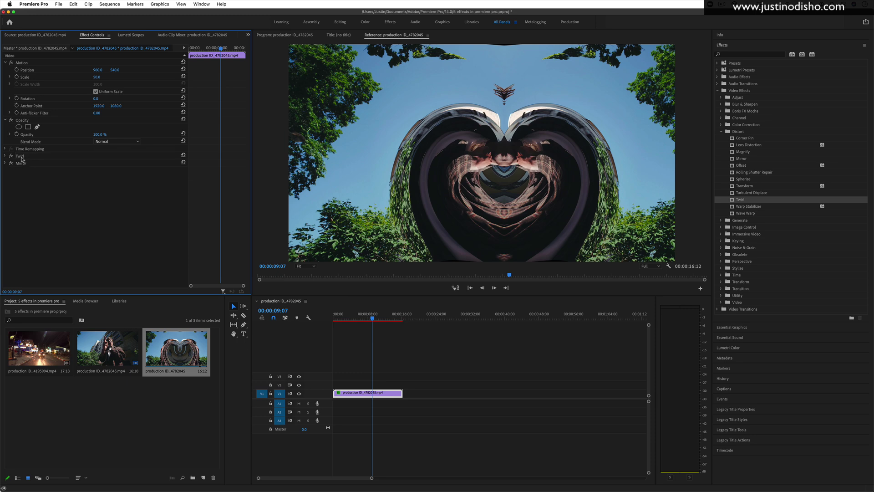
Step: Duplicate the Mirror effect on the same clip and set the copy's Reflection Angle to 93°
left_click(21, 161)
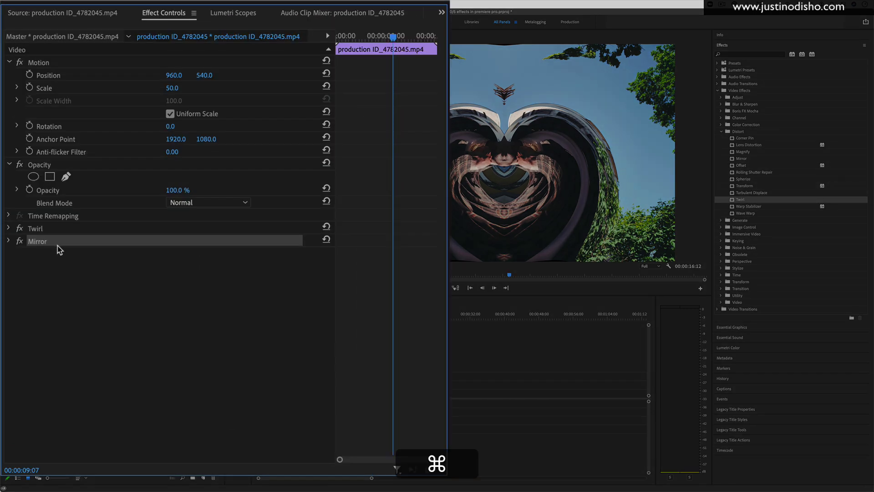
key("super+v")
left_click(44, 254)
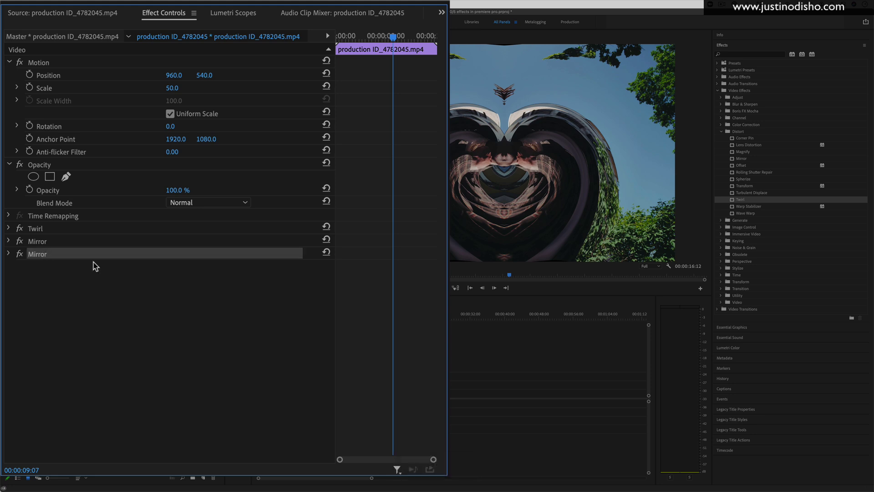
left_click(8, 254)
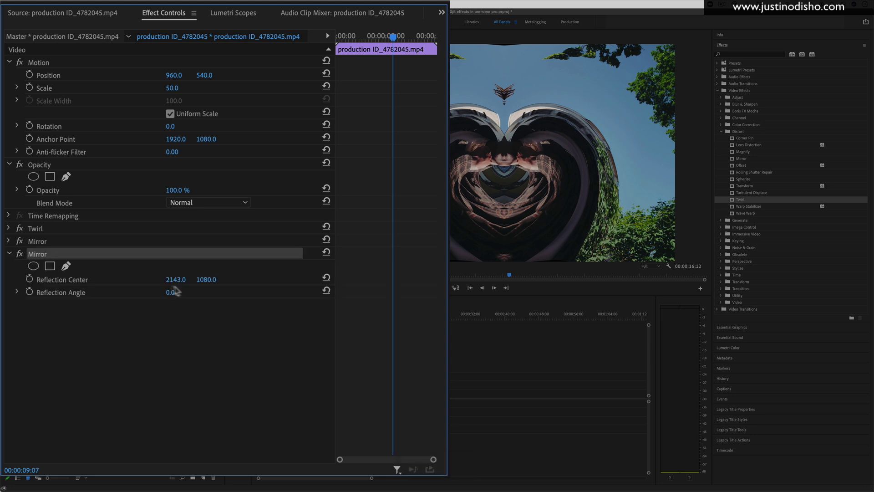
left_click_drag(173, 294, 192, 294)
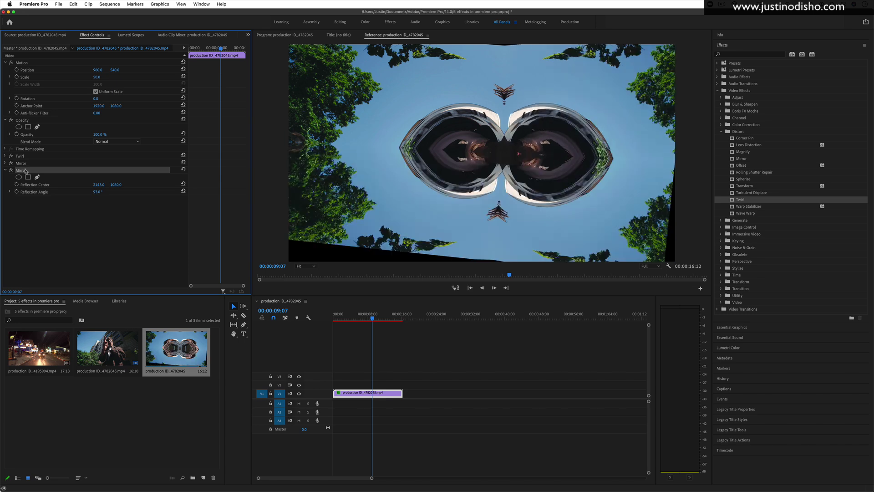
Step: Select the Twirl and both Mirror effects together, copy them and paste a second set onto the same clip
left_click(25, 164, "shift")
left_click(26, 156, "shift")
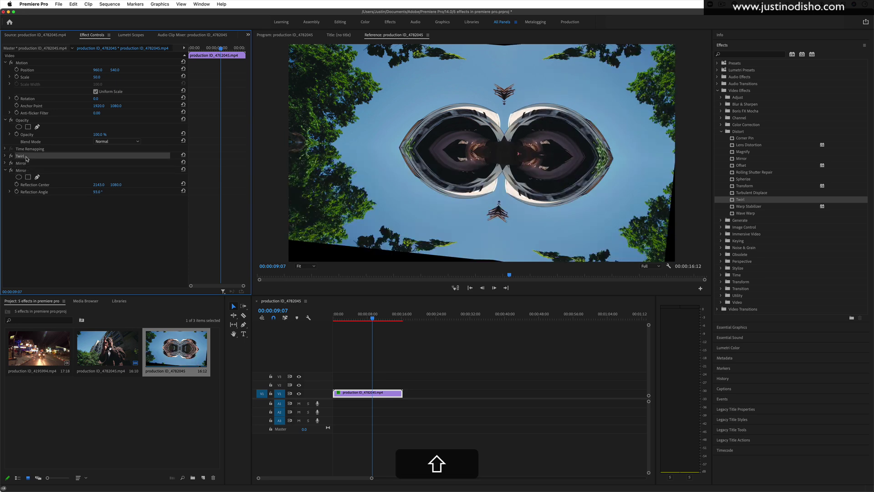
left_click(25, 164, "super")
left_click(23, 173, "super")
left_click(23, 171, "super")
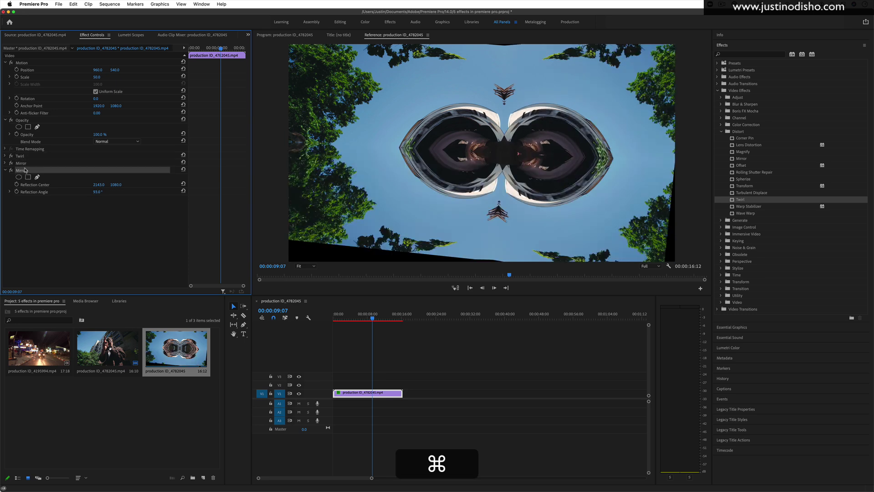
left_click(22, 164, "super")
left_click(22, 158, "shift+super")
left_click(24, 156, "shift+super")
left_click(26, 163, "shift+super")
left_click(26, 170, "shift+super")
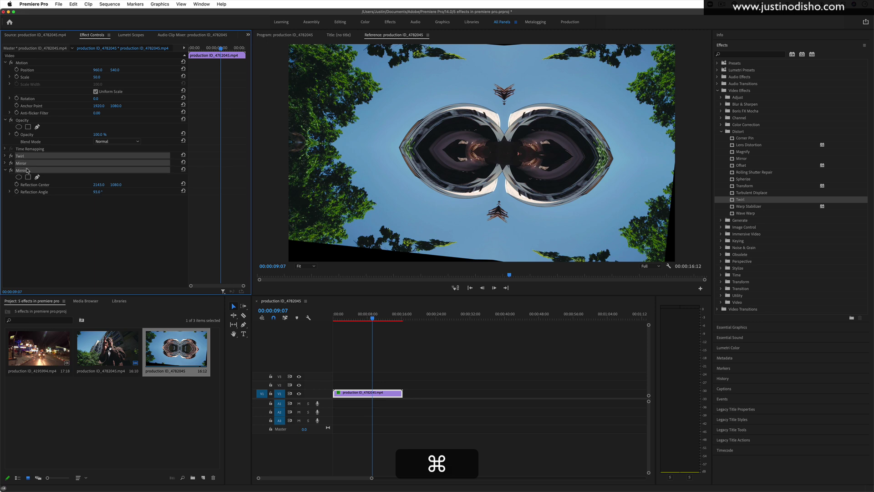
key("super+v")
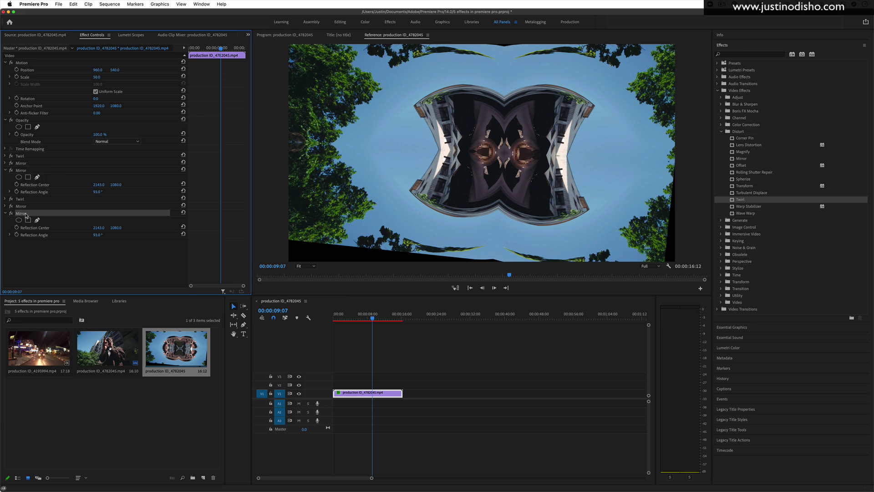
Step: Delete the pasted effect set and the remaining Twirl and Mirror effects from the first clip
key("BackSpace")
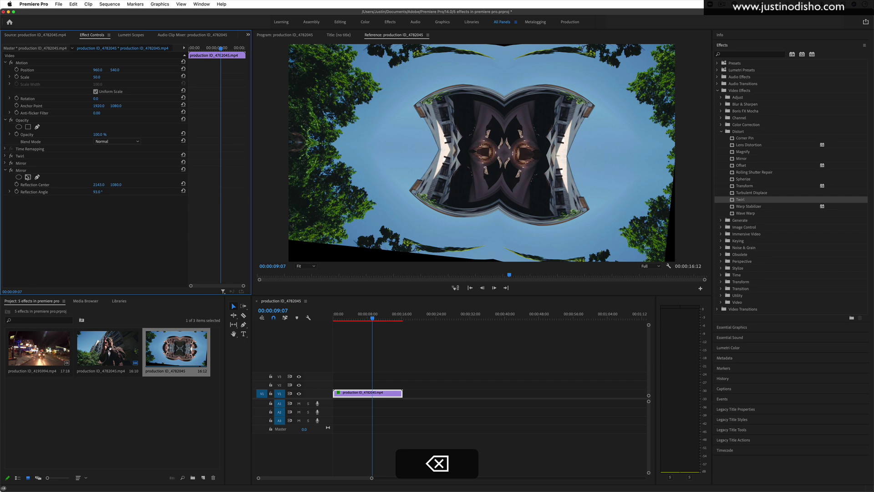
left_click(24, 171)
left_click(22, 164)
key("BackSpace")
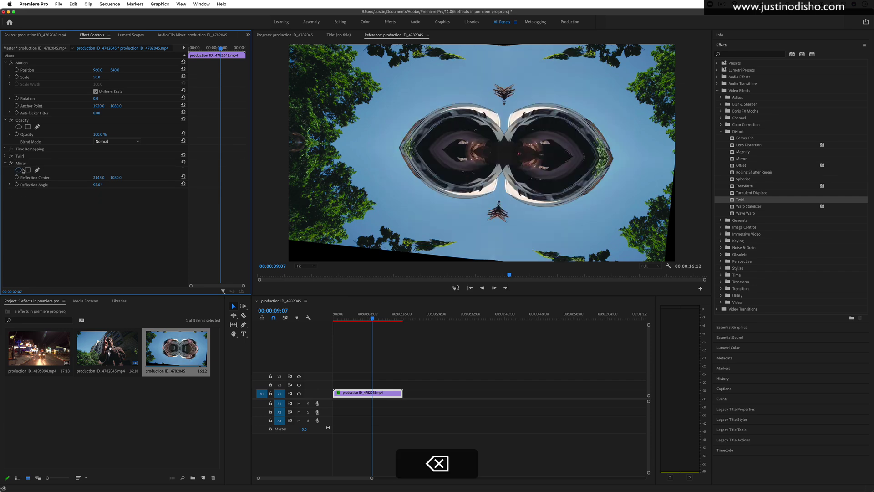
left_click(21, 163)
key("BackSpace")
left_click(20, 156)
key("BackSpace")
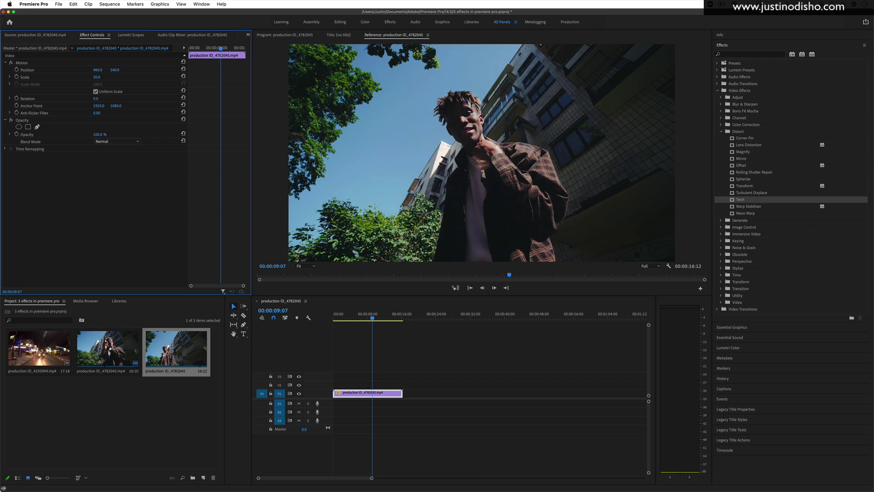
Step: Place the production ID_4195994.mp4 footage on V1 after the first clip and paste the copied Twirl and Mirror effects onto it
left_click_drag(38, 349, 430, 394)
left_click(450, 315)
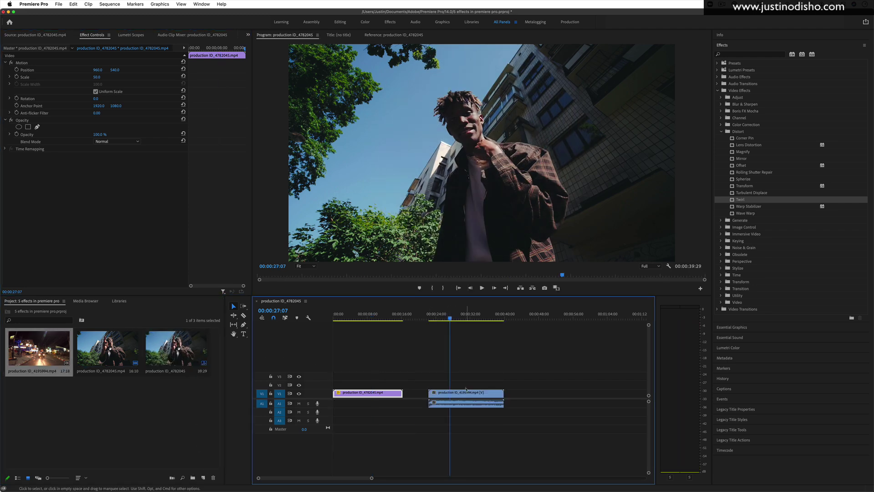
left_click(465, 390)
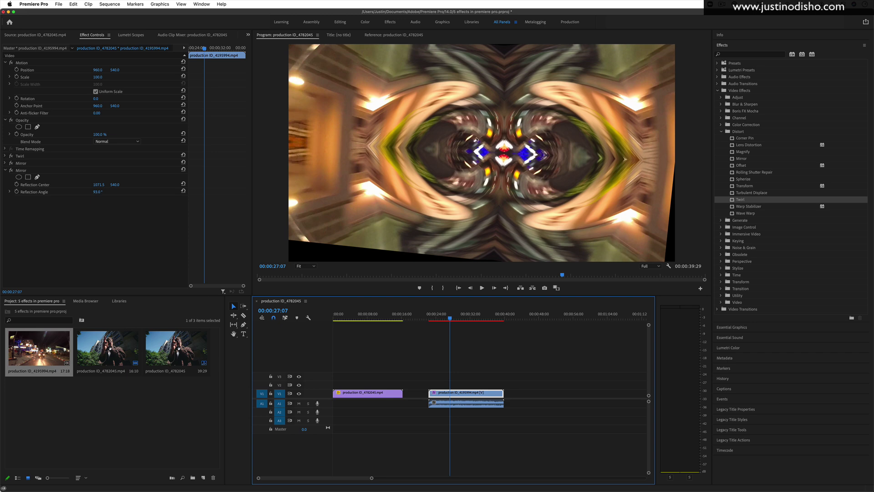
Step: Examine the Save Preset options for the Twirl and two Mirror effects, including Scale and the anchor types, and cancel without saving
left_click(24, 170)
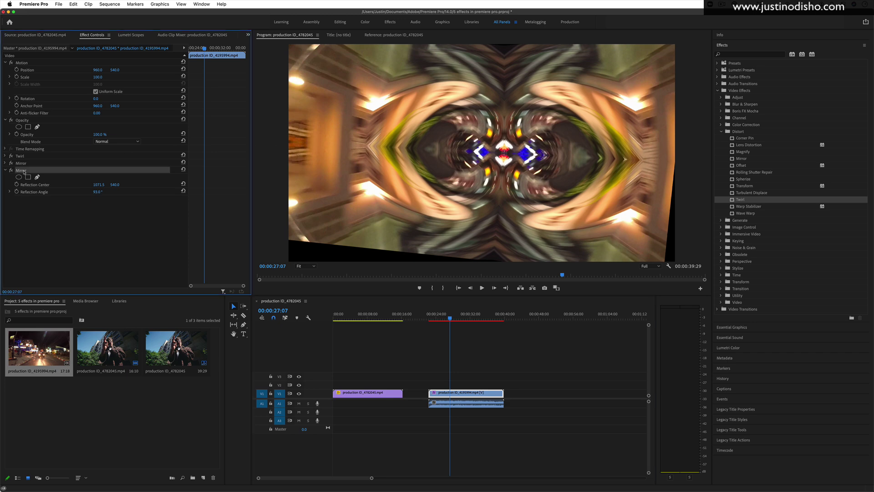
left_click(24, 163, "super")
left_click(25, 157, "super")
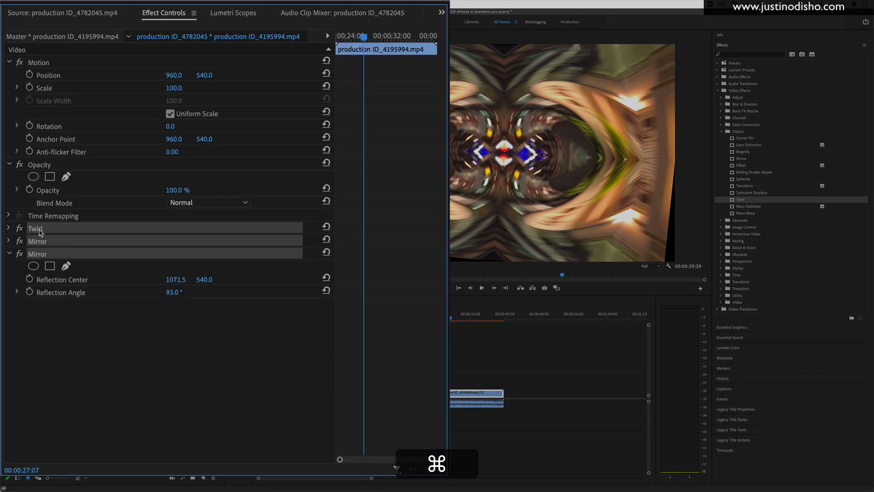
right_click(45, 236)
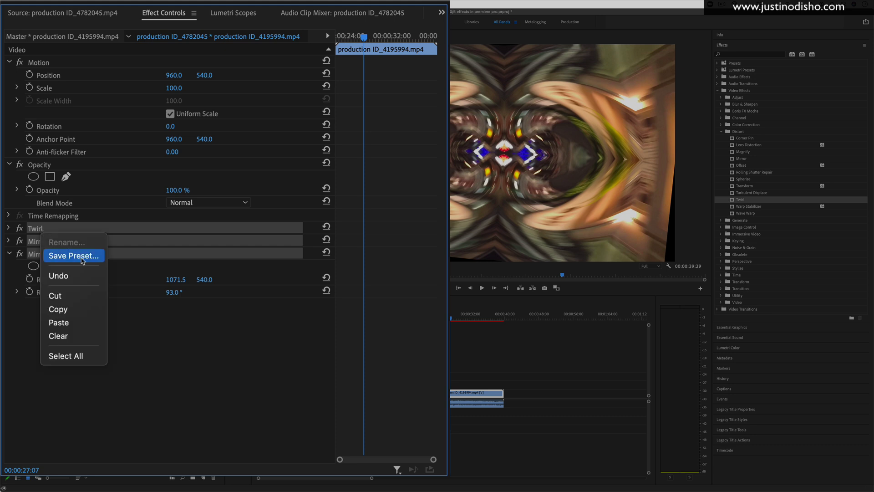
left_click(73, 256)
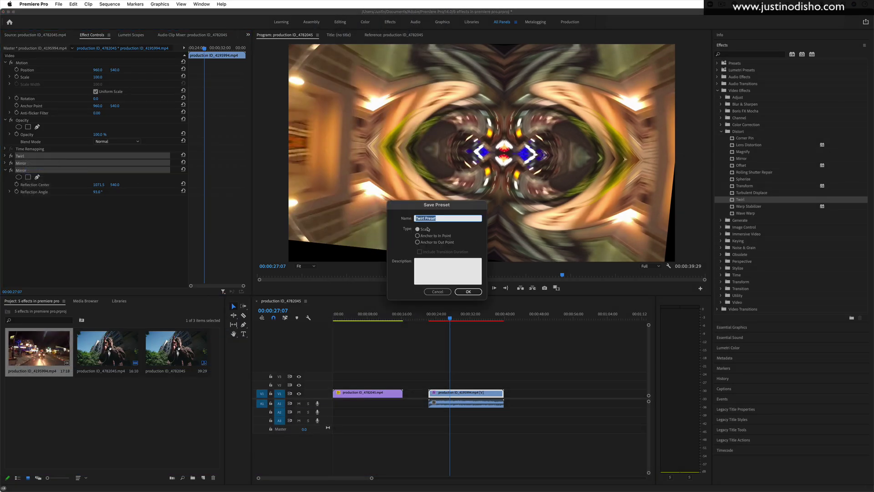
left_click(425, 230)
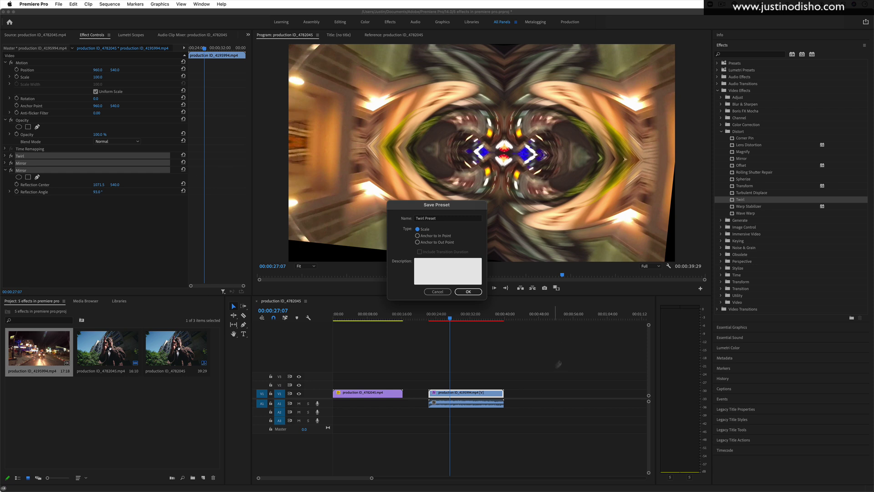
left_click(418, 235)
left_click(429, 242)
left_click(444, 293)
Step: Browse the Presets in the effects library, examining the FX PACK 2 folder and the effects folder of the Preset Pack
left_click(718, 63)
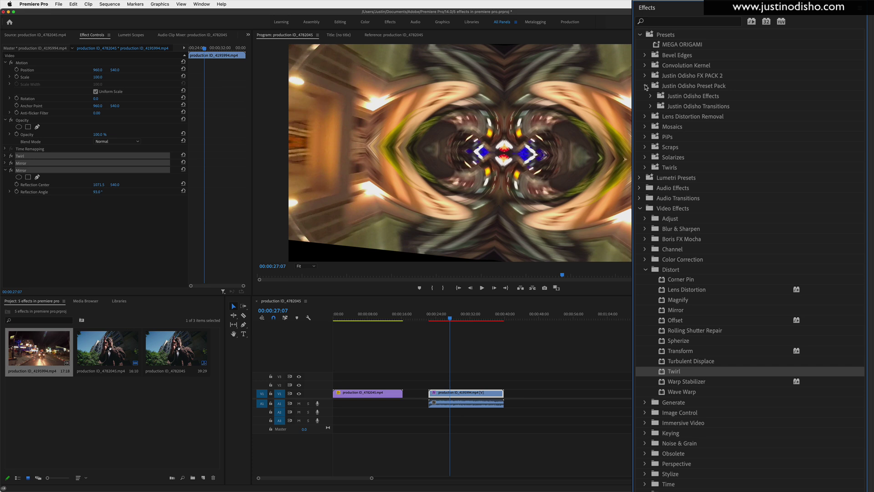
left_click(721, 90)
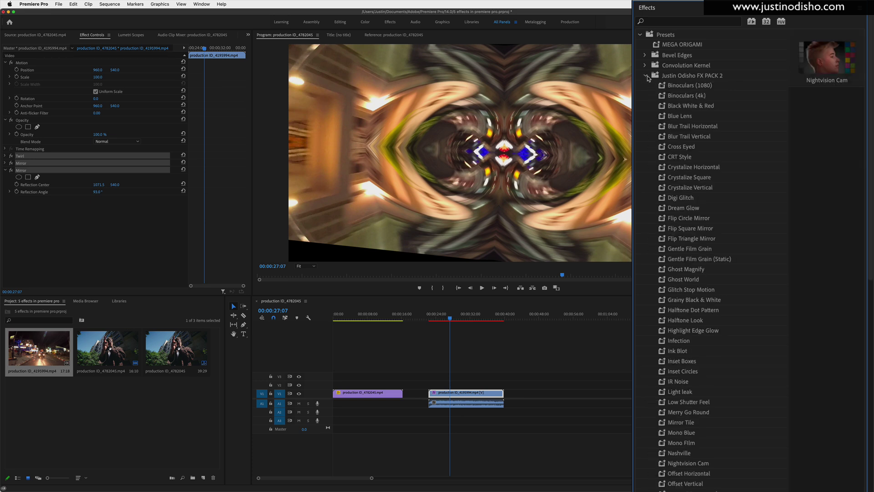
left_click(710, 168)
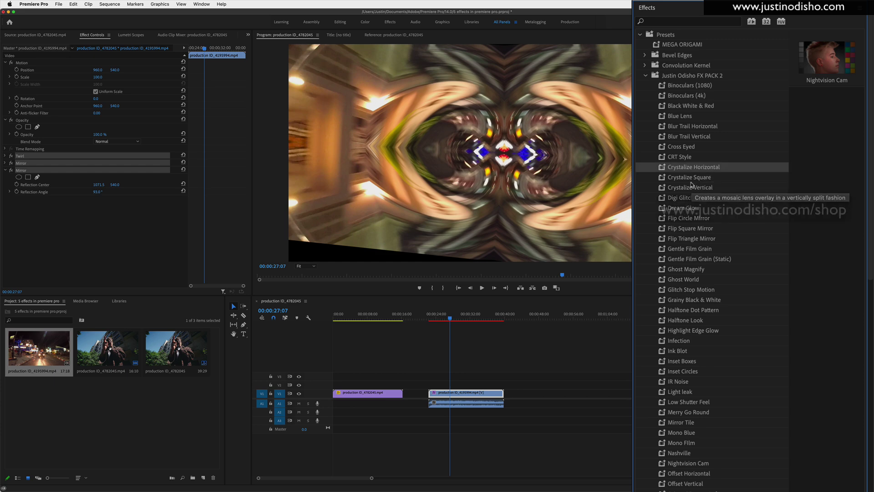
scroll(692, 184, "down", 3)
left_click(694, 385)
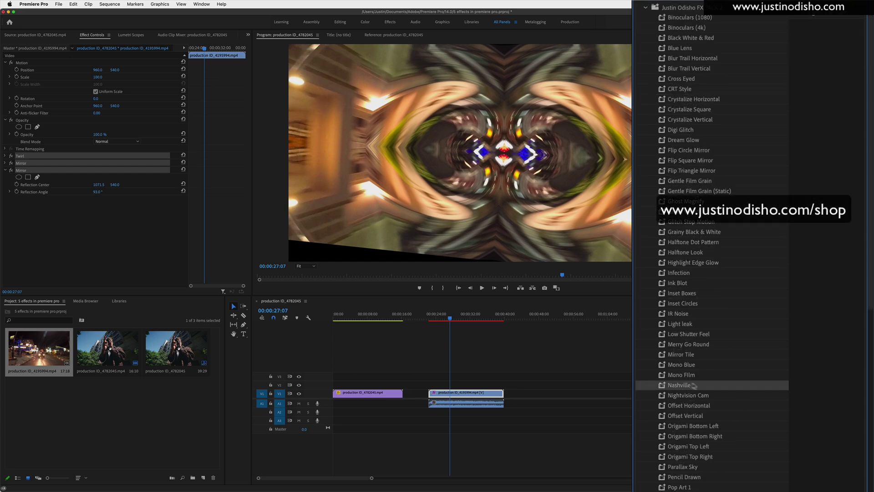
scroll(685, 440, "up", 3)
left_click(646, 77)
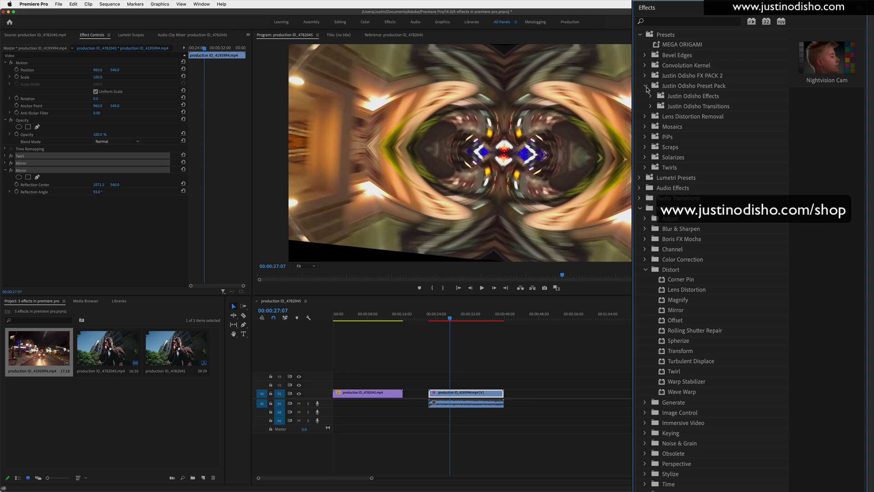
left_click(652, 96)
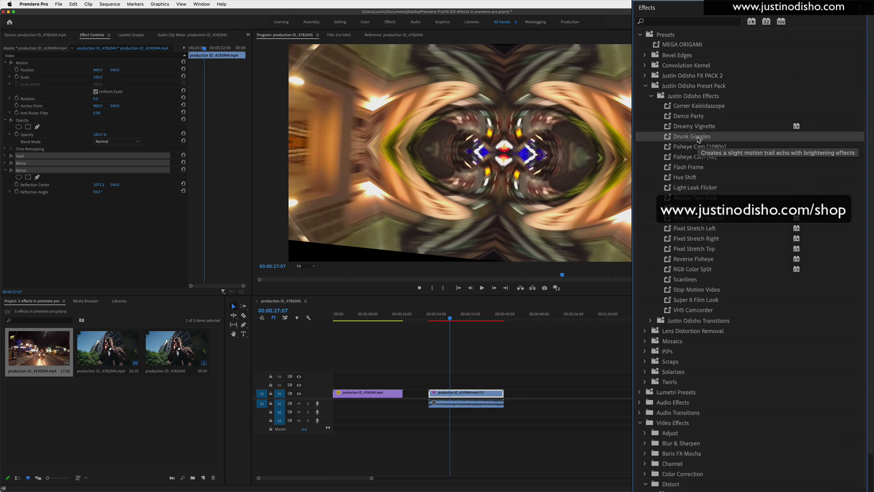
left_click(700, 107)
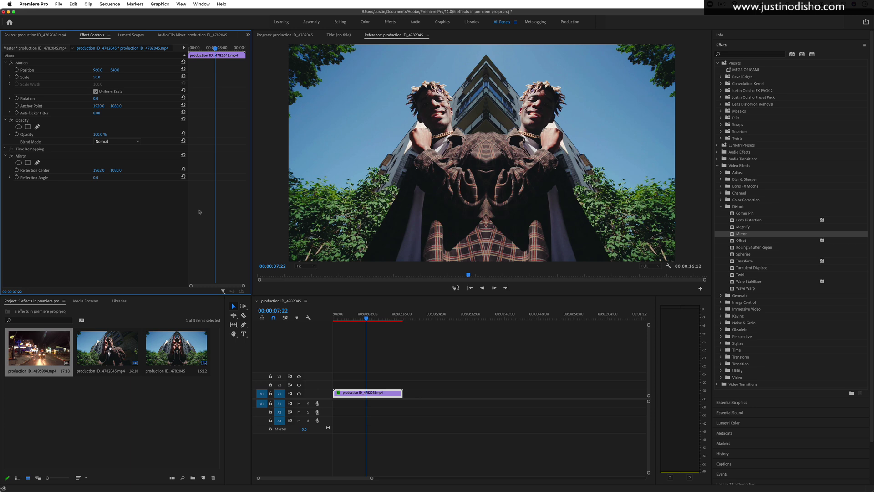
Step: Adjust the Mirror effect's Reflection Center on the clip to 1800 horizontally and 1093 vertically
left_click_drag(101, 170, 117, 170)
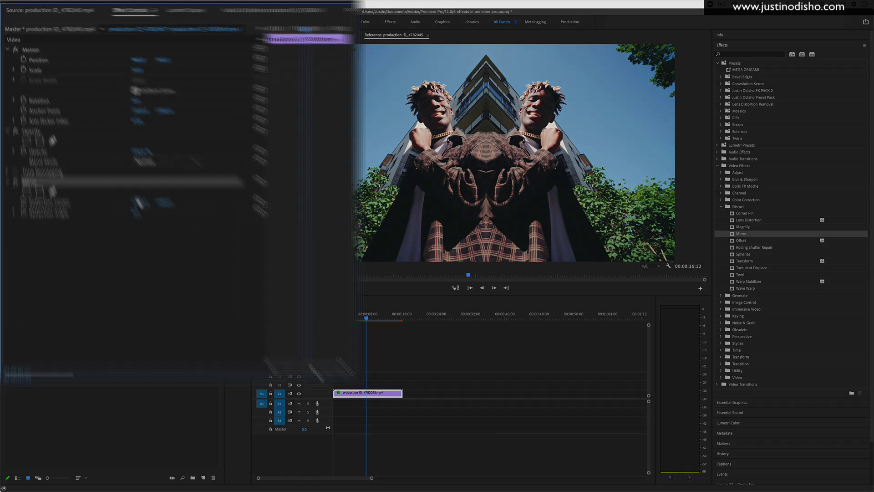
left_click_drag(181, 254, 202, 257)
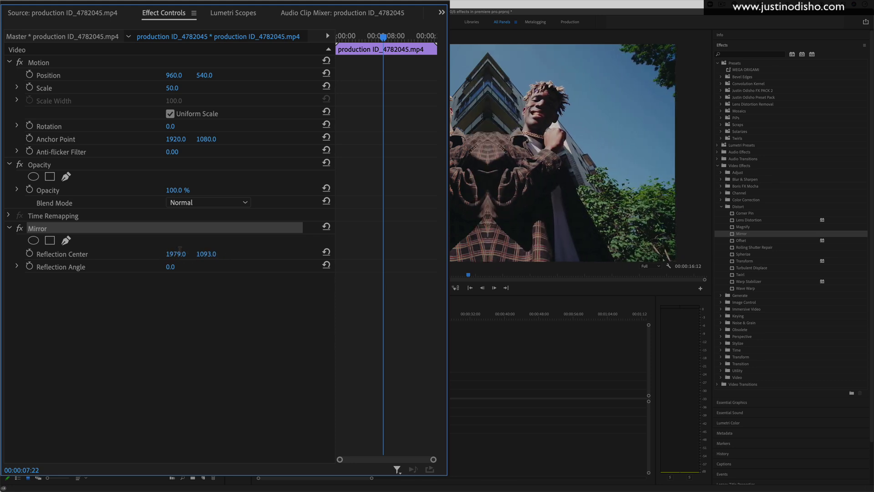
left_click(178, 252)
type("1800")
key("Return")
mouse_move(167, 267)
left_mouse_down()
mouse_move(155, 267)
mouse_move(167, 267)
left_mouse_up()
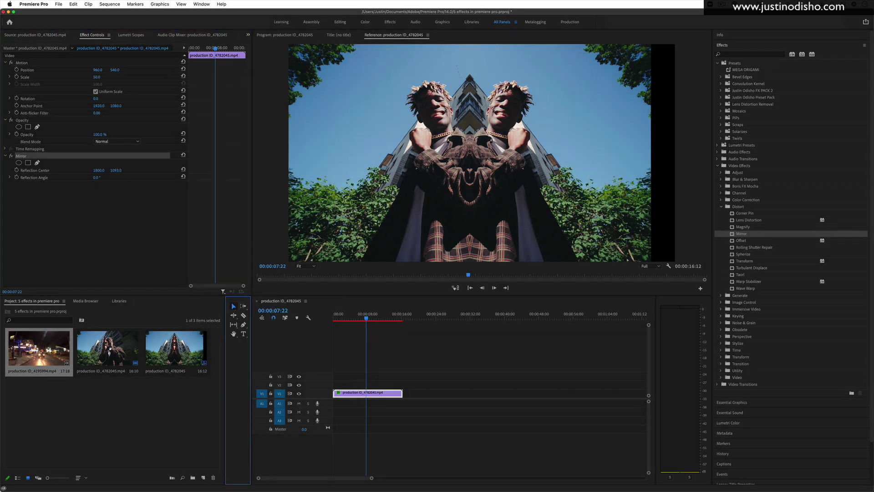
Step: Reposition the Mirror effect's reflection center directly on the program picture, ending at about 2096, 1190
left_click(291, 34)
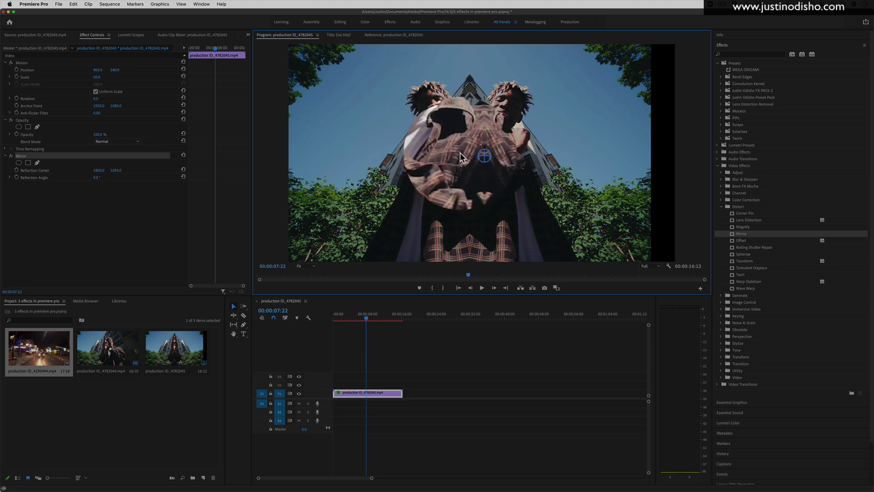
left_click_drag(471, 156, 539, 179)
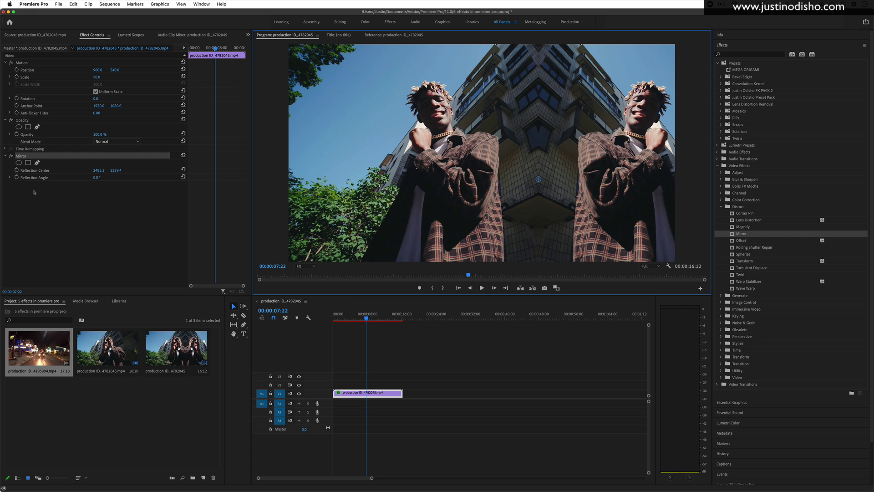
left_click(42, 178)
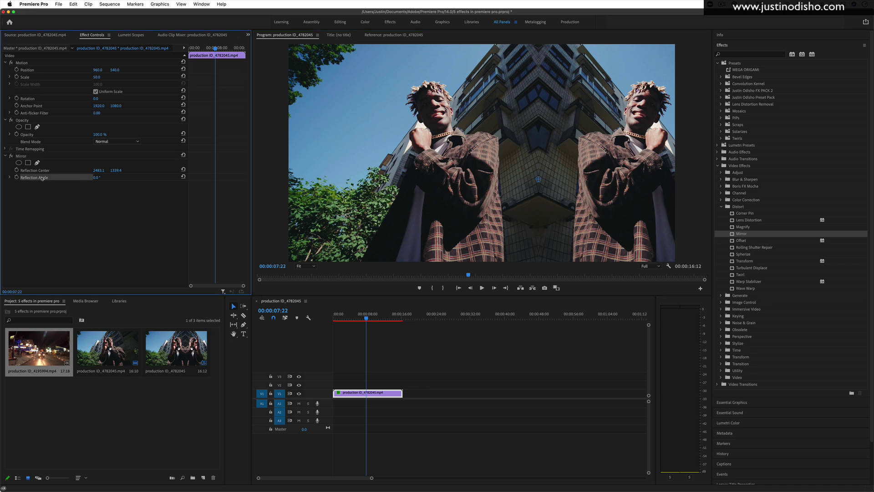
left_click(27, 158)
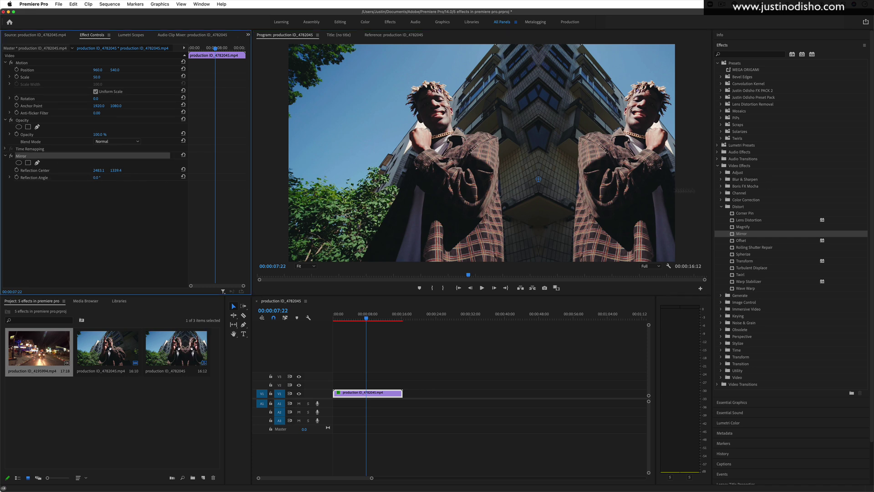
left_click_drag(539, 180, 500, 165)
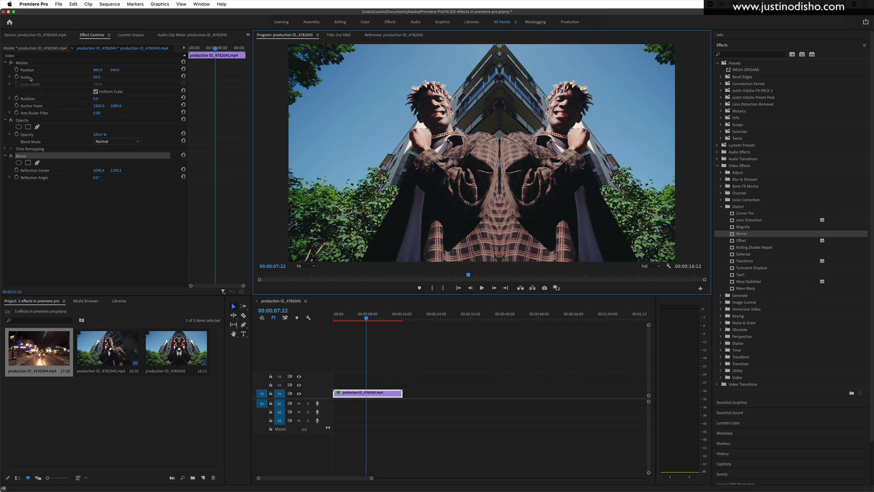
Step: Try scaling down and moving the whole clip directly on the program picture with its Motion controls
left_click(29, 99)
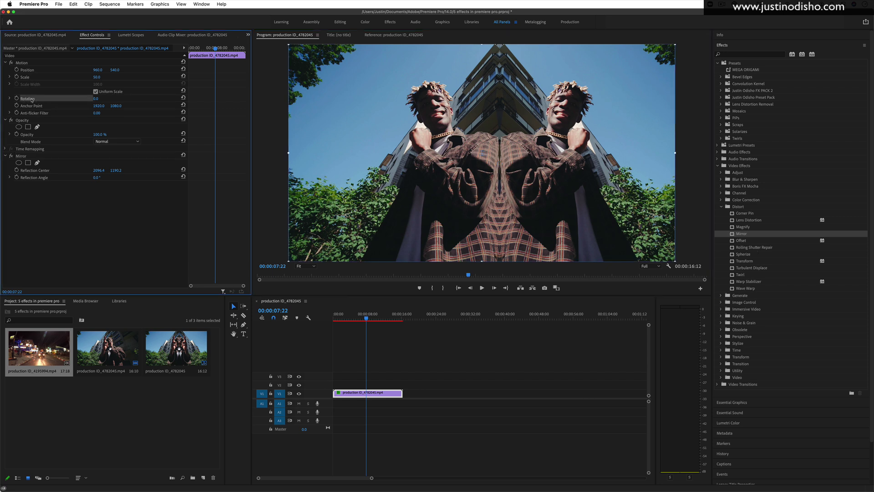
left_click_drag(289, 45, 331, 68)
left_click_drag(437, 141, 472, 127)
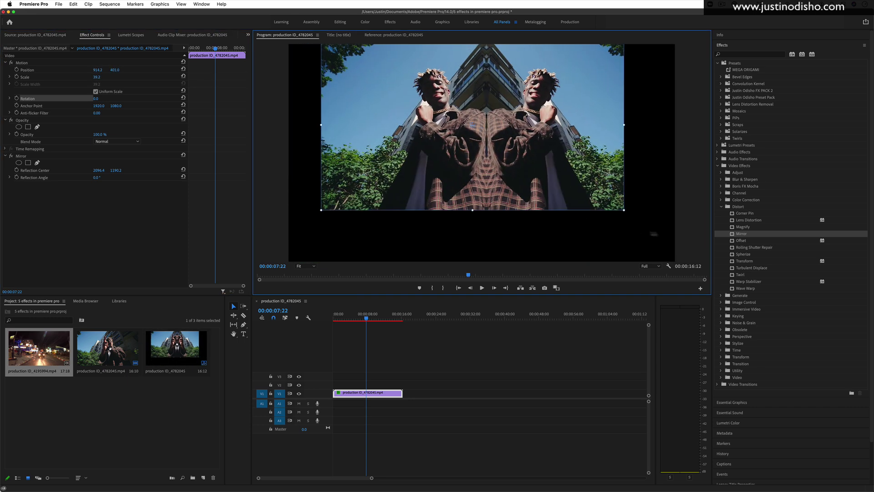
left_click_drag(624, 210, 546, 167)
left_click_drag(508, 137, 400, 102)
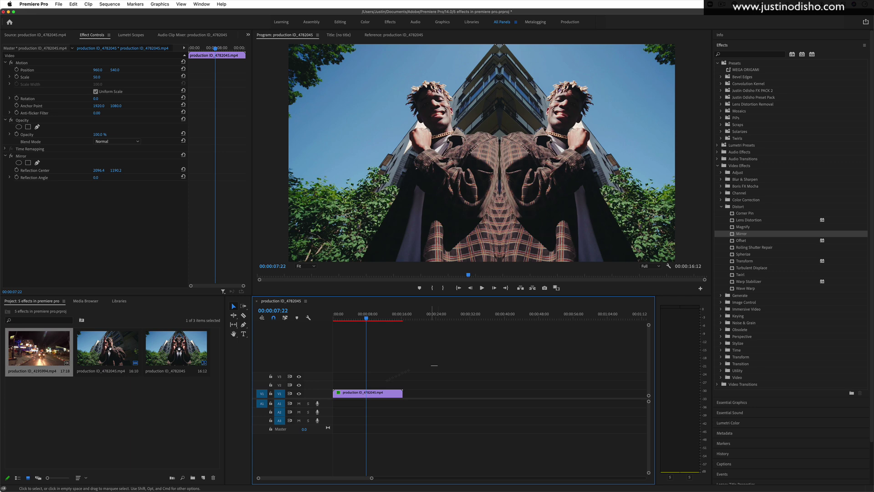
Step: Replace the sequence's clip with three back-to-back instances of production ID_4782045.mp4 on V1, keeping the existing sequence settings
key("BackSpace")
left_click_drag(107, 348, 333, 392)
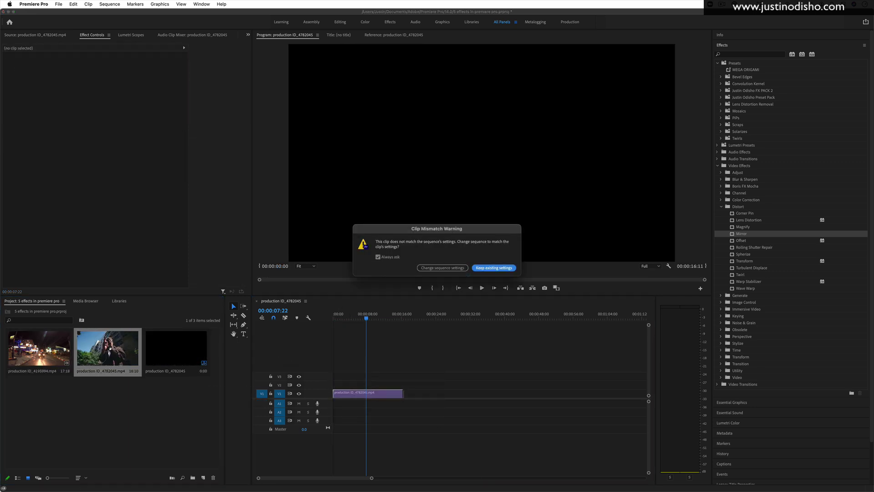
left_click(495, 267)
left_click_drag(109, 350, 441, 395)
left_click_drag(107, 349, 397, 401)
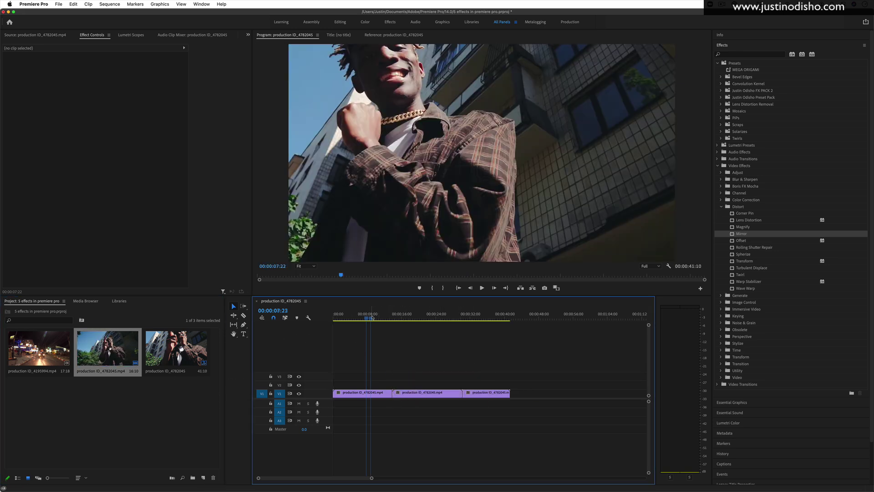
left_click(381, 318)
left_click_drag(384, 318, 478, 318)
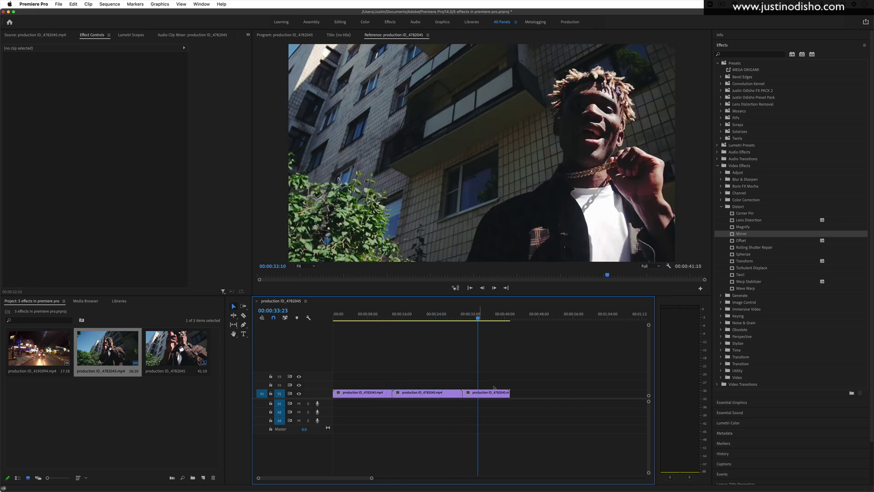
Step: Find the Black & White video effect and apply it individually to each of the three clips on V1
left_click(520, 385)
left_click(488, 393)
left_click(430, 394)
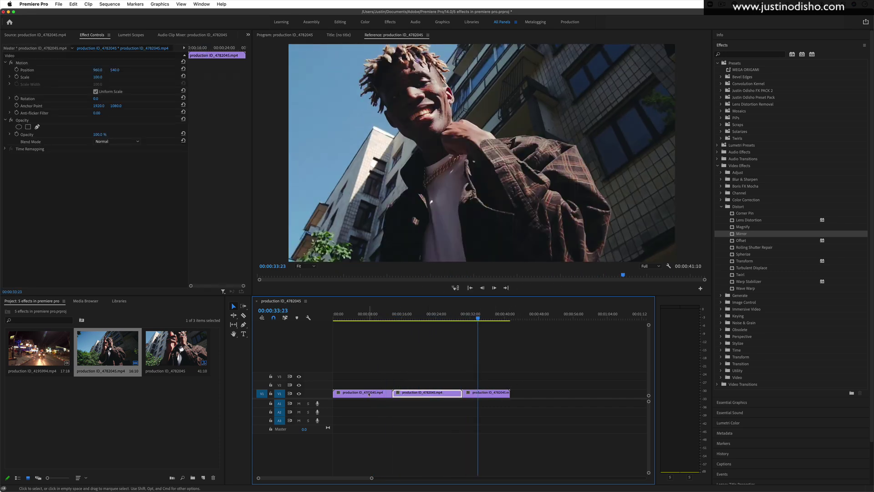
left_click(377, 394)
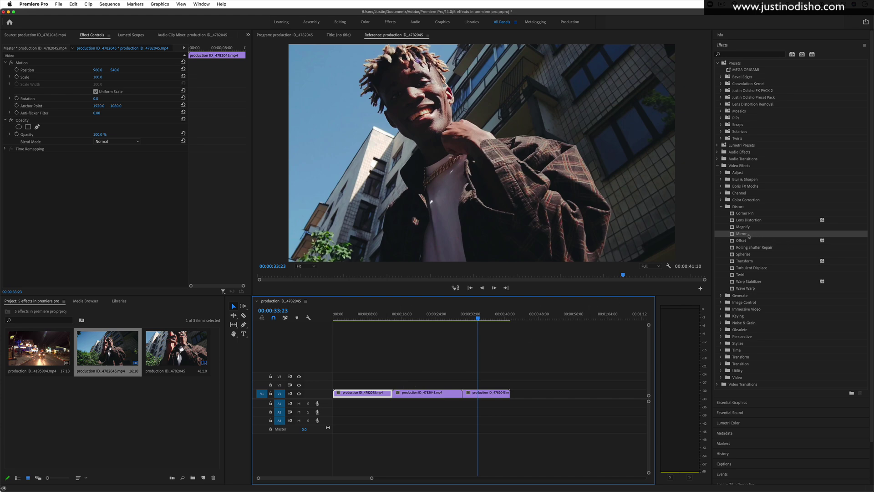
key("shift+7")
type("black")
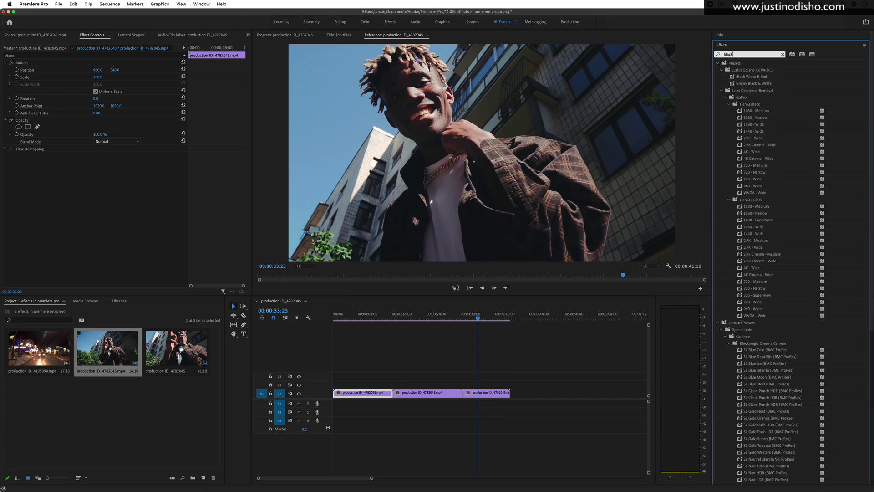
type("white")
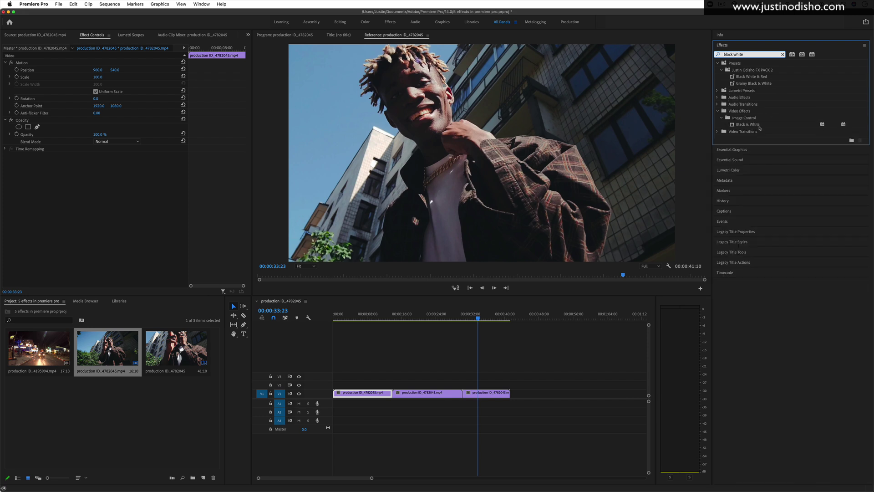
left_click_drag(749, 125, 442, 395)
left_click_drag(741, 125, 495, 394)
left_click(371, 394)
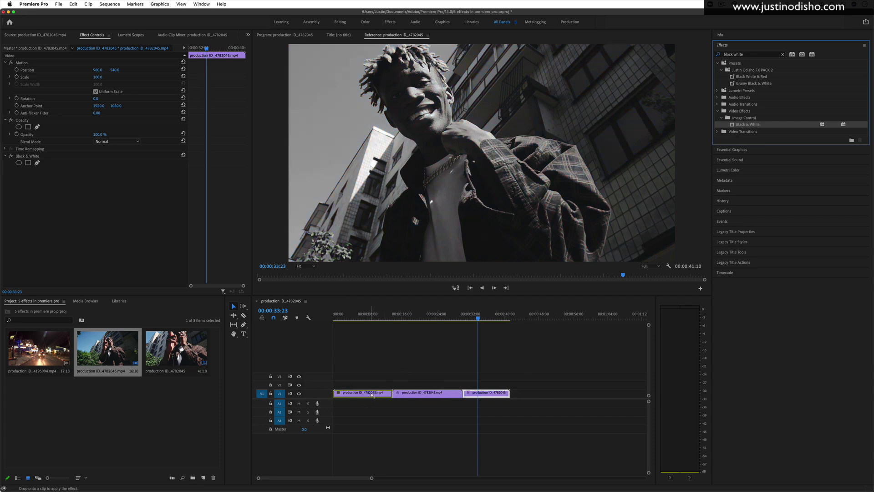
Step: Preview the Black & White look across the three clips and undo applying it to them
left_click(369, 313)
left_click_drag(369, 314, 471, 319)
key("space")
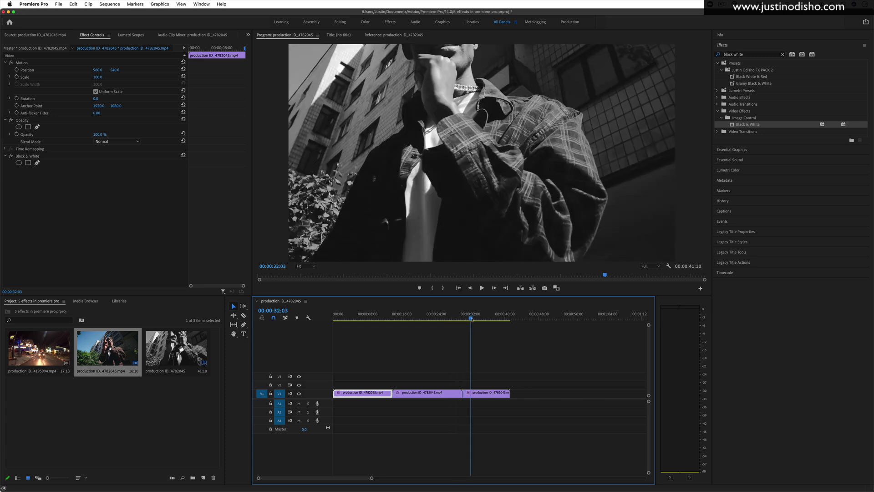
key("super")
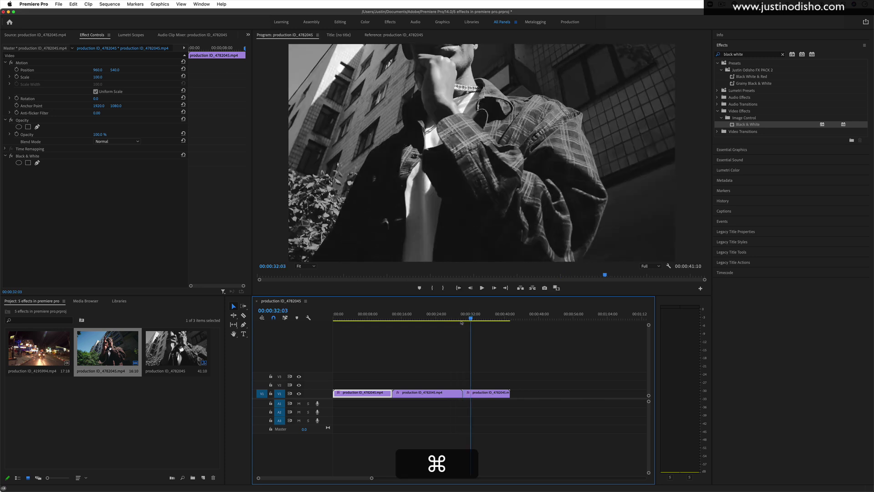
key("super+z")
Step: Try Black & White on the middle clip only, compare it with the last clip, and undo the effect
left_click_drag(368, 317, 402, 318)
left_click_drag(747, 124, 428, 393)
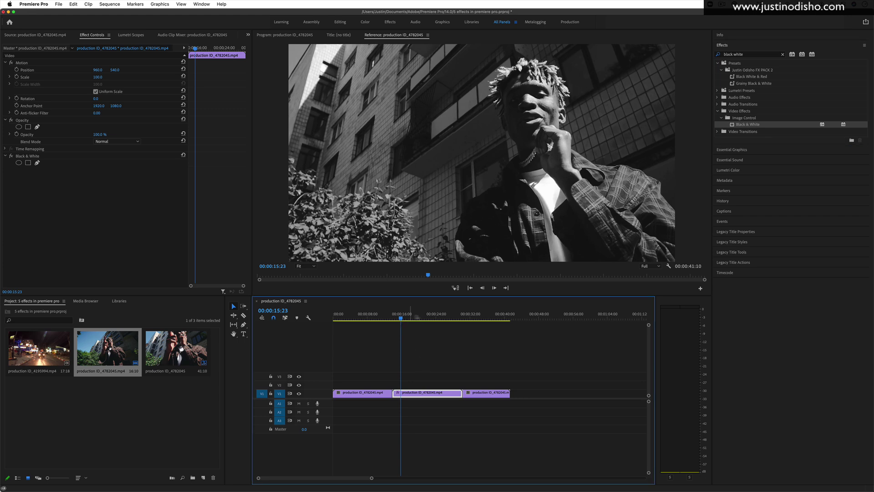
left_click_drag(444, 318, 494, 321)
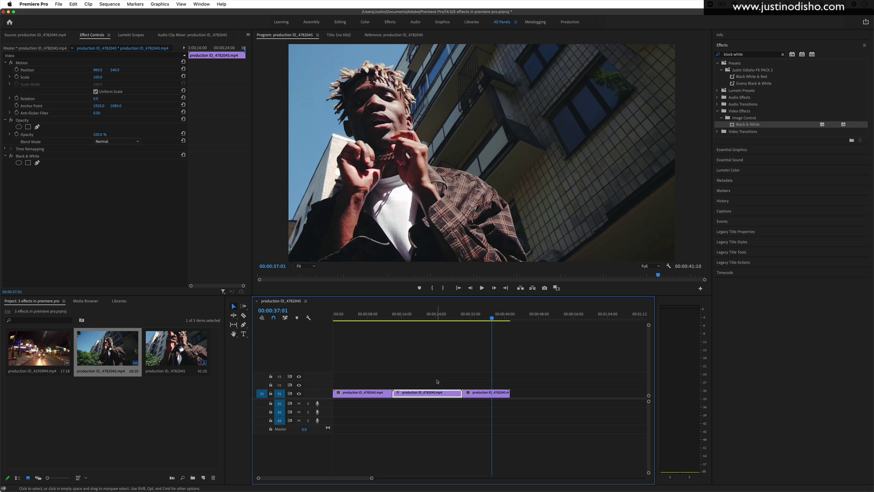
key("super+z")
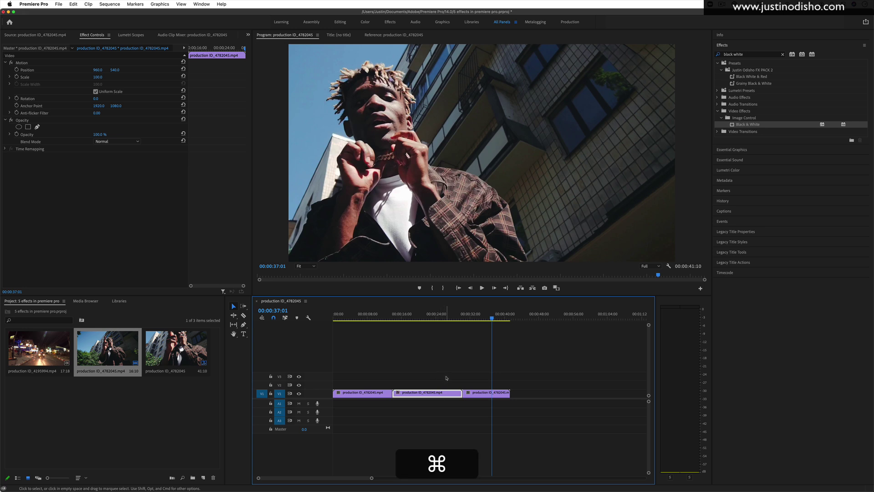
Step: Apply Black & White to the master clip of production ID_4782045.mp4 and compare the master and sequence clip effect controls
left_click(376, 395)
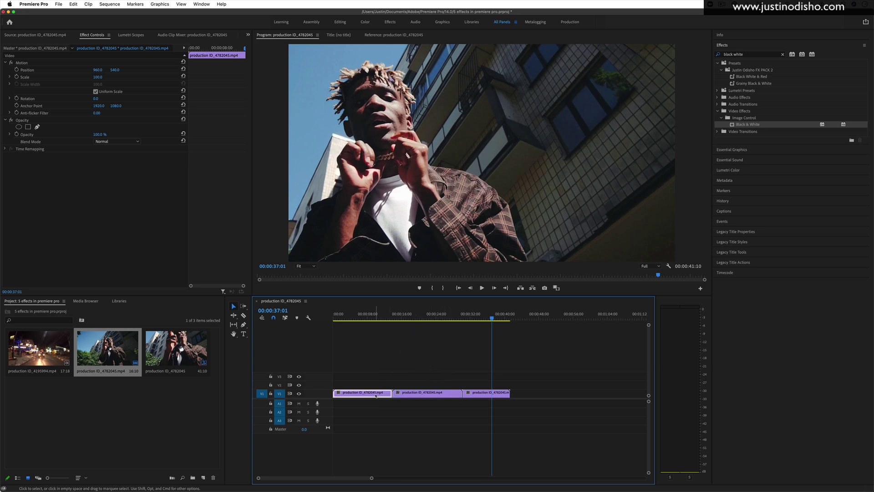
left_click_drag(373, 318, 362, 318)
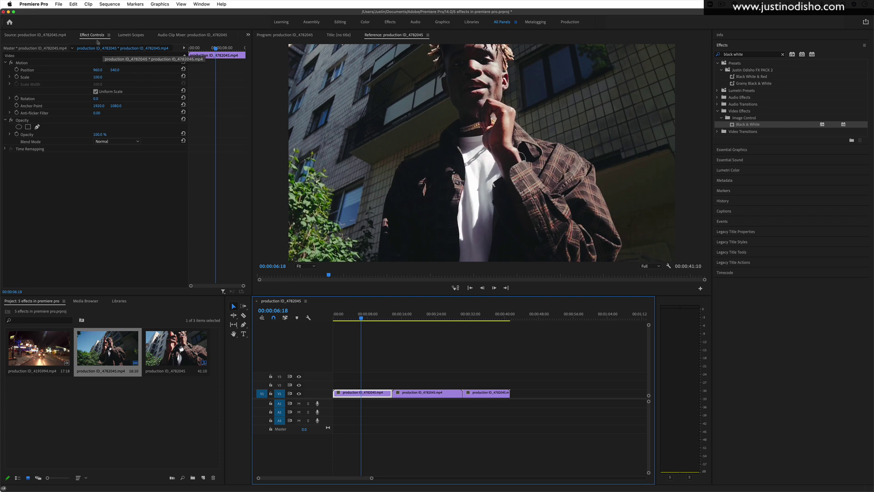
left_click(49, 52)
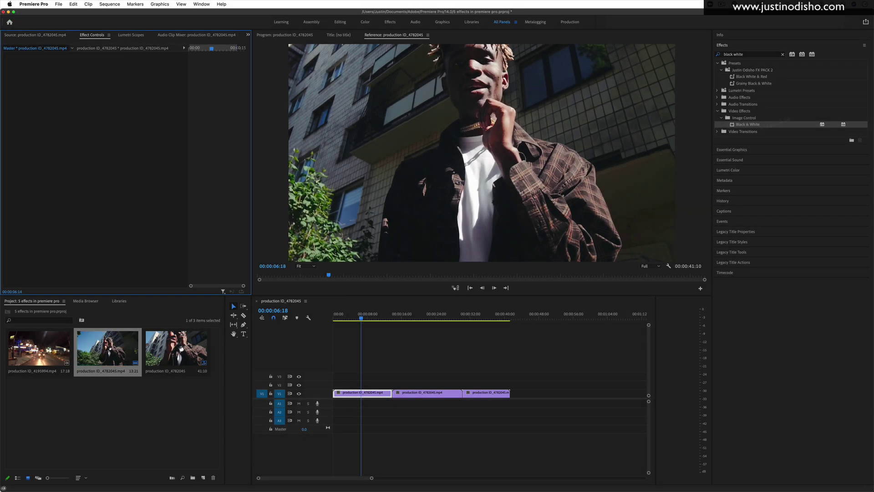
left_click_drag(751, 126, 376, 396)
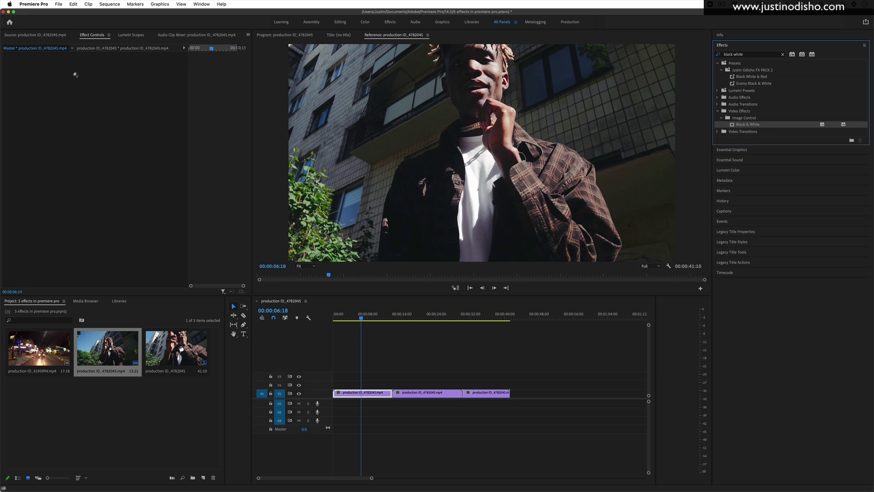
left_click_drag(86, 323, 109, 348)
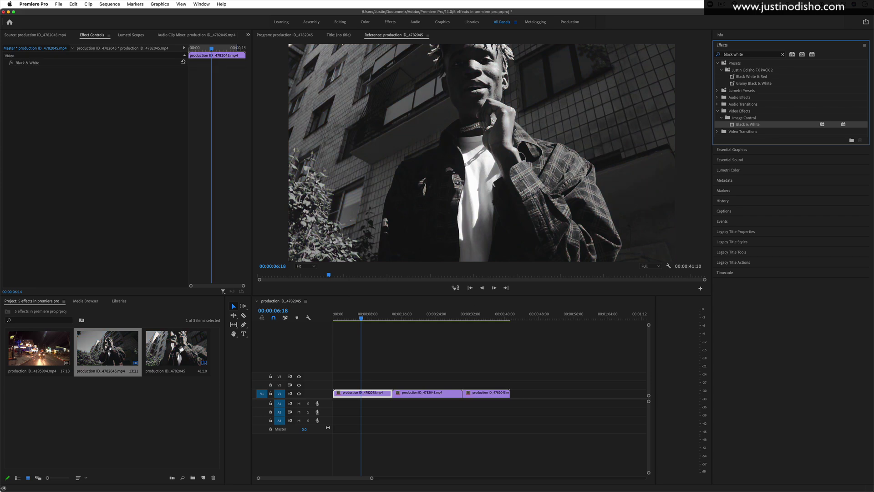
left_click(35, 49)
left_click(97, 49)
left_click(49, 48)
left_click(30, 64)
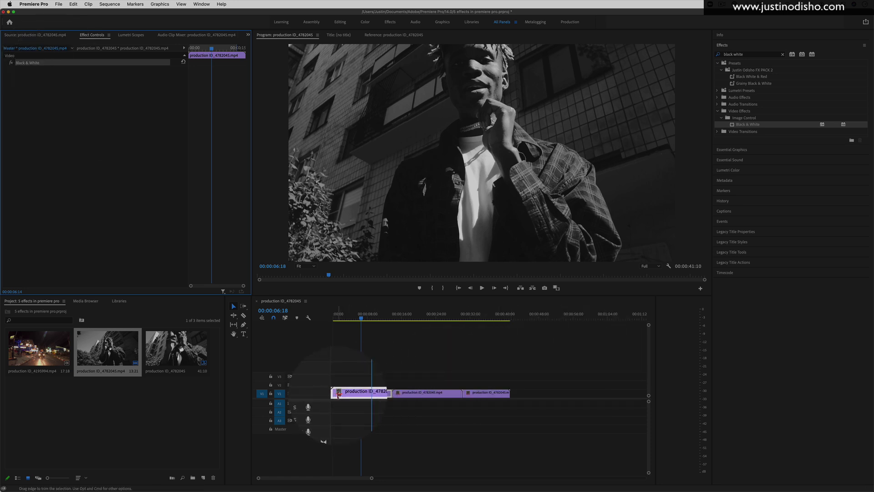
Step: Place another instance of production ID_4782045.mp4 on V1 after a gap behind the three clips and preview the sequence
left_click(397, 396)
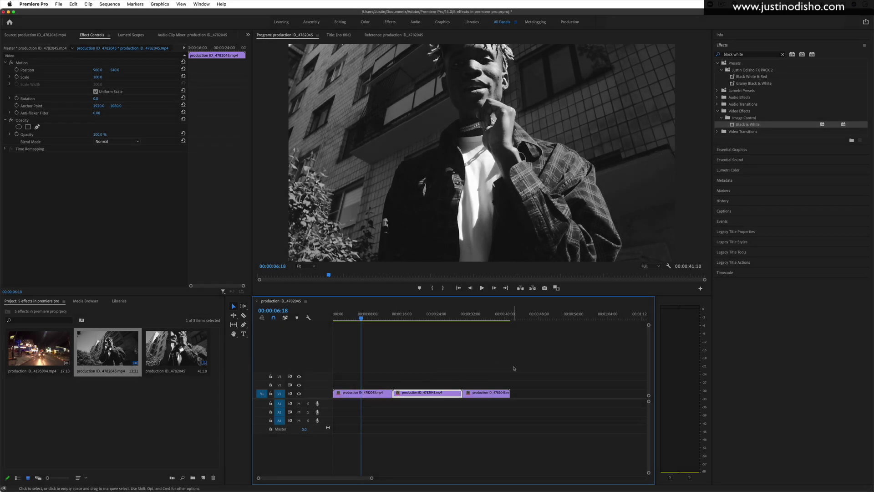
left_click_drag(107, 349, 546, 393)
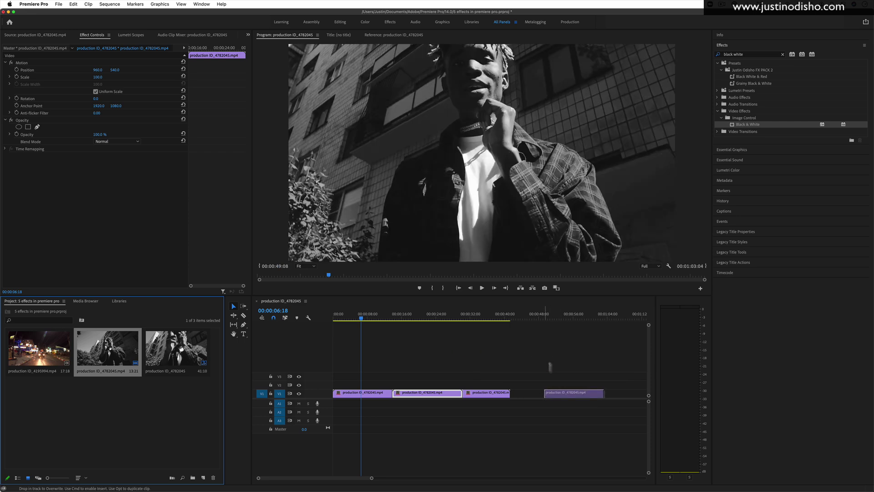
left_click_drag(566, 314, 369, 336)
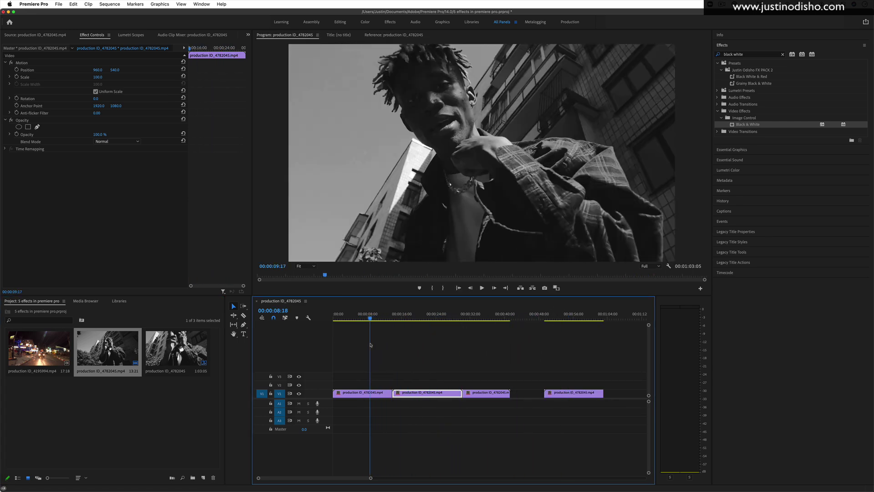
Step: Find the Mirror effect, apply it to the first clip only, and set its horizontal Reflection Center to about 3261
left_click(783, 54)
type("mirror")
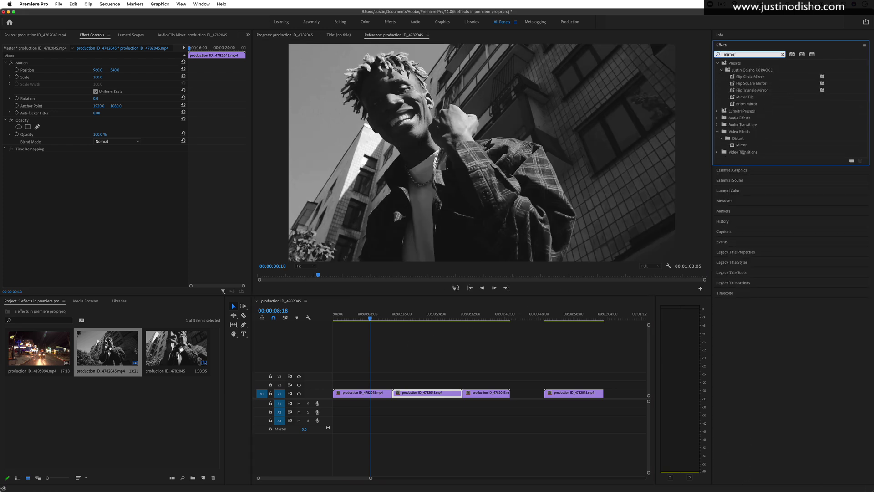
left_click_drag(741, 145, 366, 392)
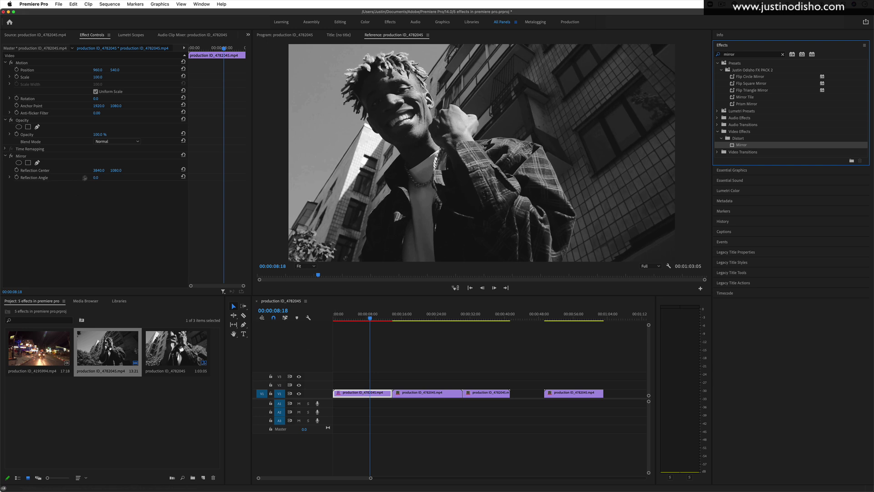
left_click_drag(98, 170, 87, 170)
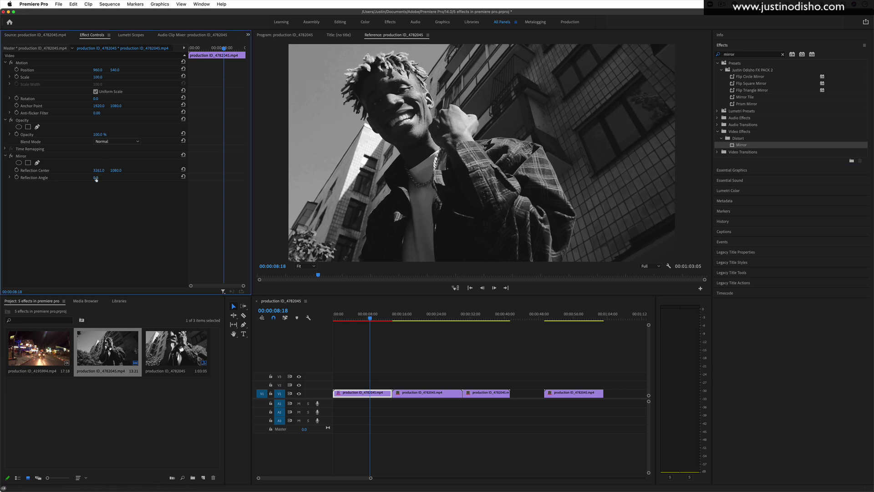
Step: Try tilting the first clip's Mirror Reflection Angle and compare the first and second clips' frames and effect controls
left_click_drag(95, 178, 134, 178)
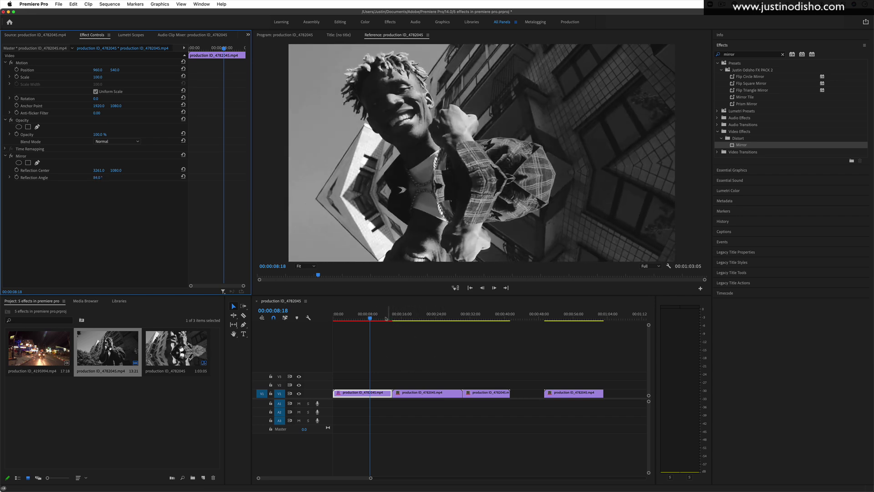
left_click(416, 319)
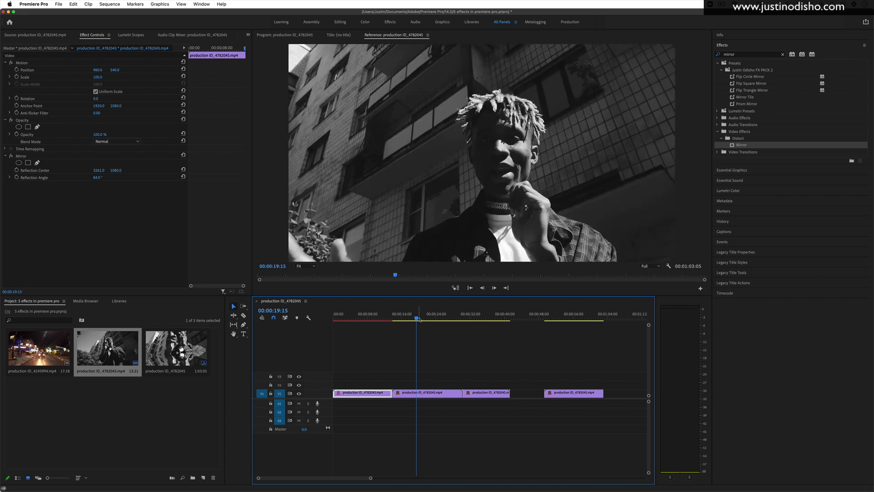
left_click(342, 405)
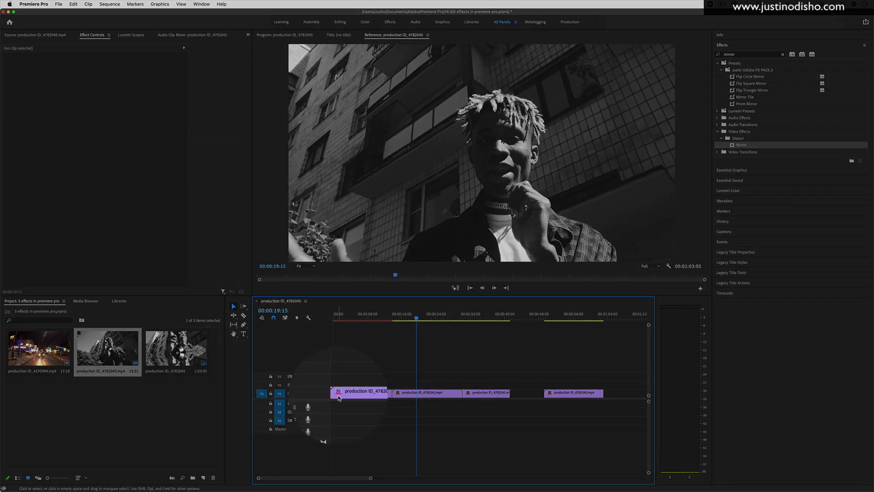
left_click(339, 396)
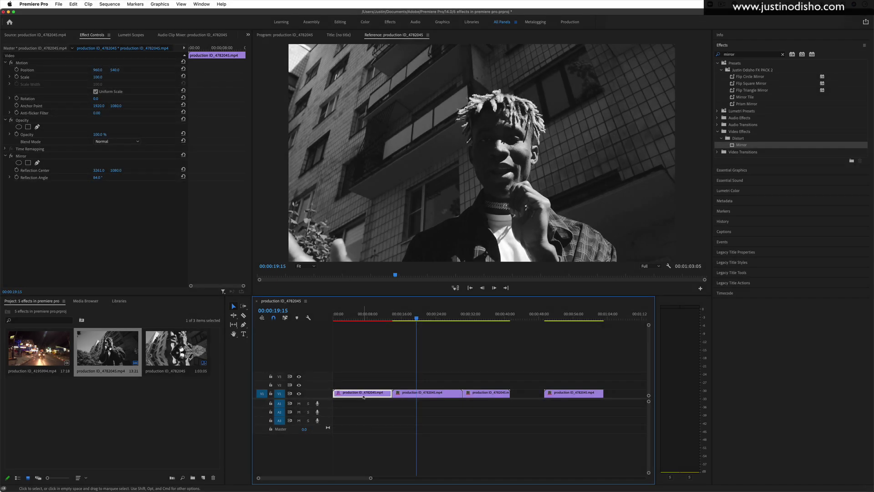
left_click(360, 314)
left_click(415, 396)
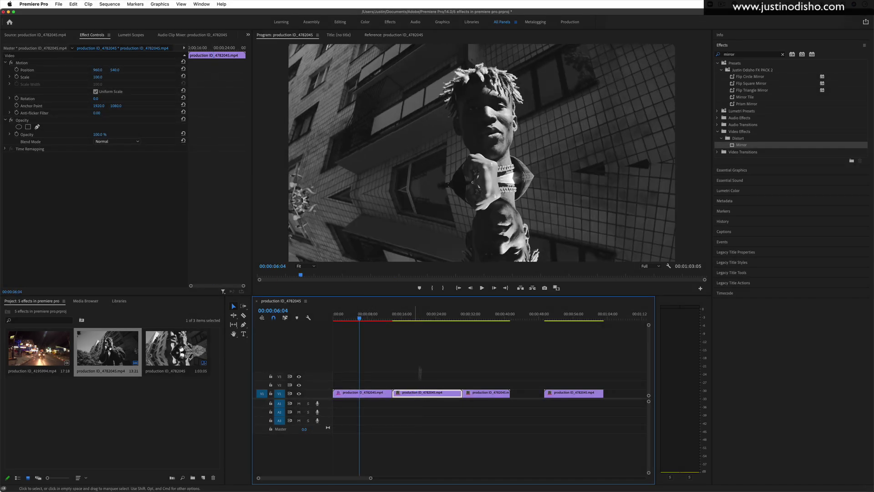
left_click(413, 315)
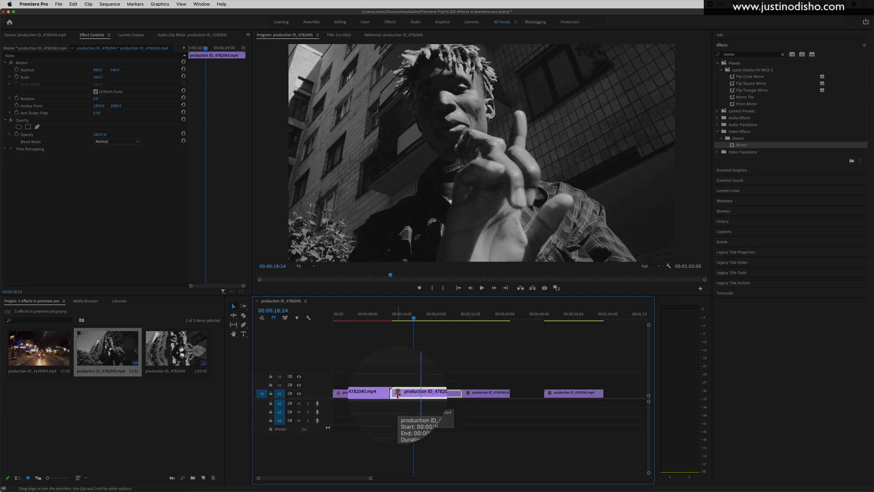
left_click(363, 314)
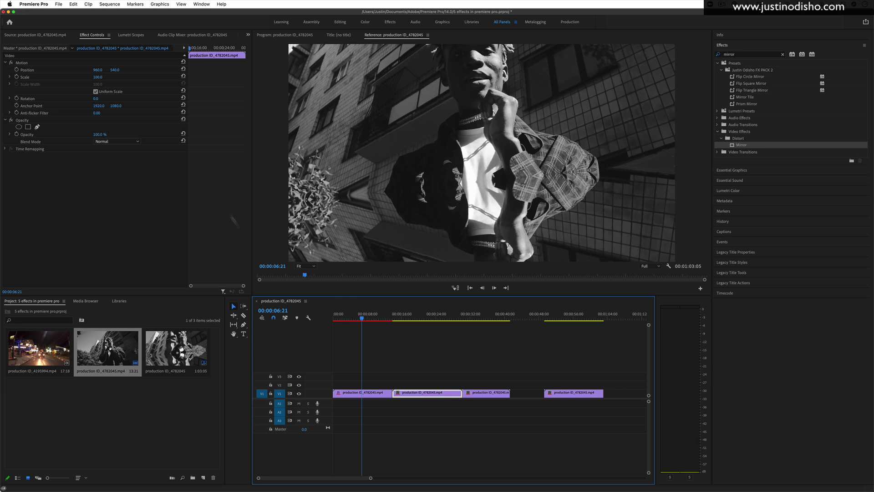
left_click(380, 394)
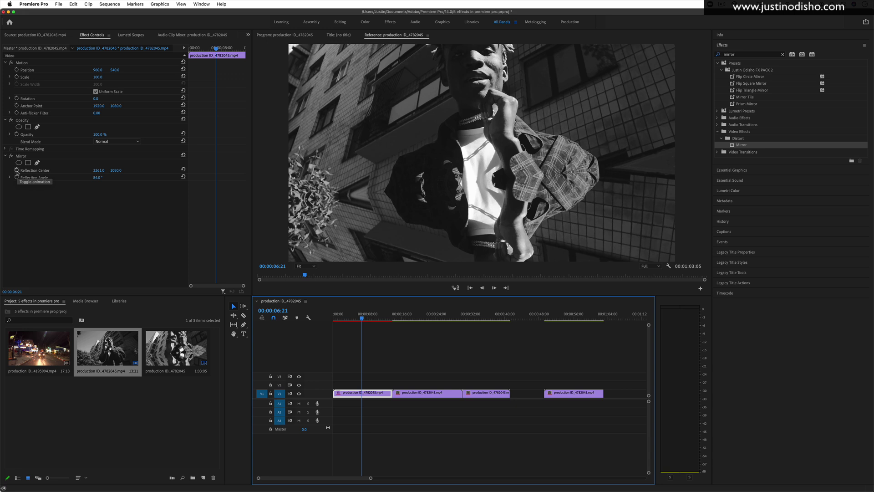
Step: Set the first clip's Mirror Reflection Angle to 0 and its horizontal Reflection Center to about 2054
left_click(97, 177)
type("0")
key("Return")
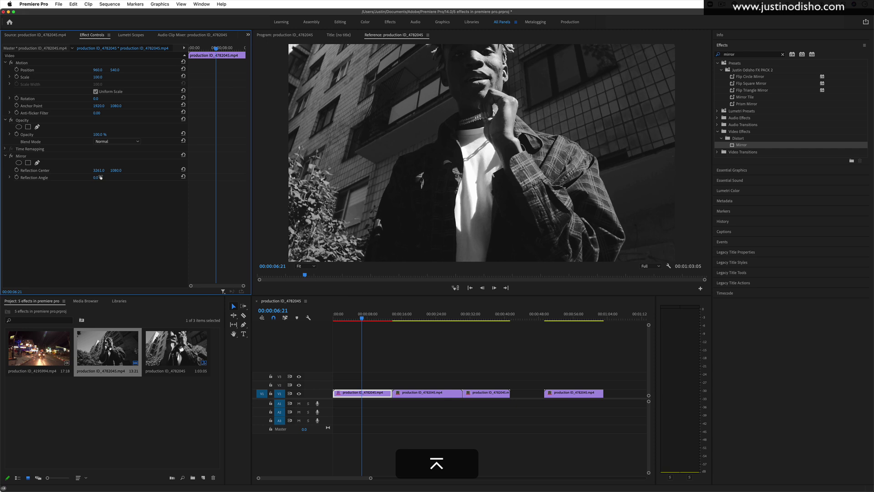
left_click_drag(98, 171, 4, 170)
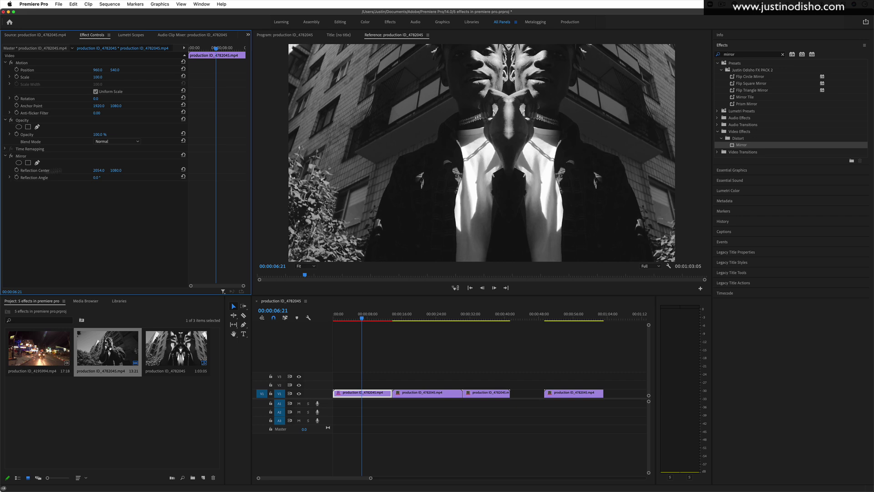
Step: Keyframe the Mirror's horizontal Reflection Center from 2054 at the clip start to about 2866 at 00:00:06:04
left_click_drag(216, 48, 181, 53)
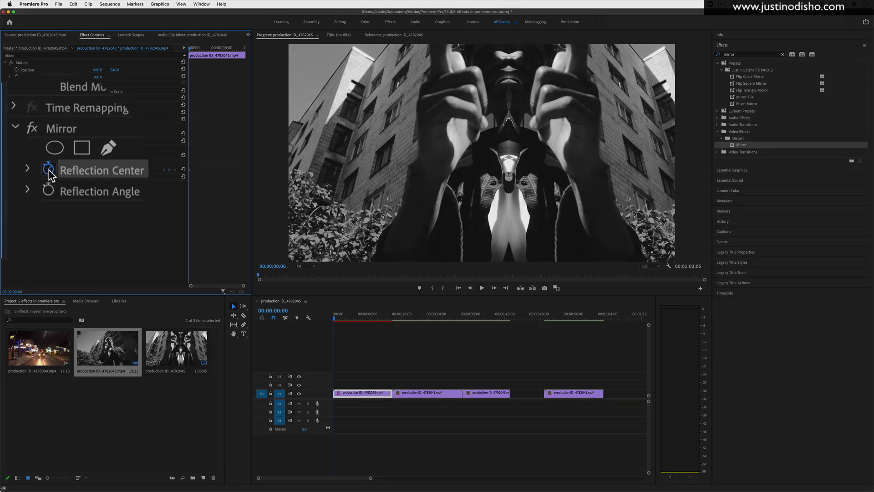
left_click(48, 171)
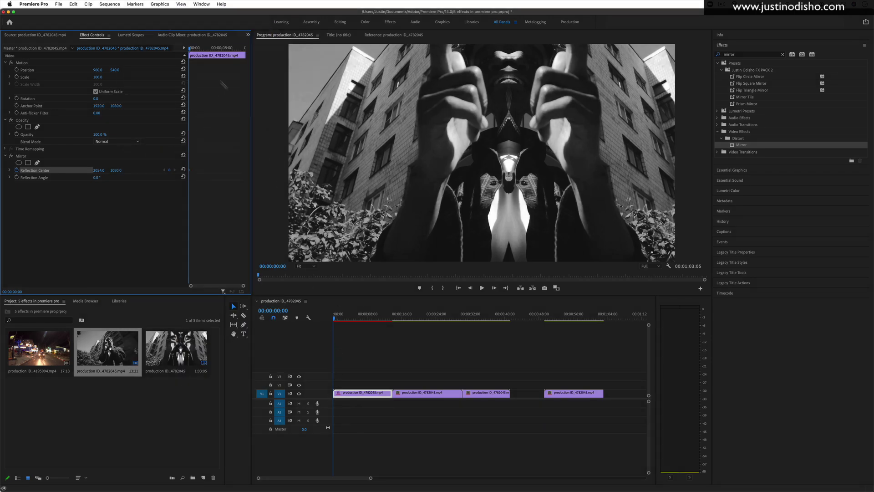
left_click_drag(194, 43, 214, 48)
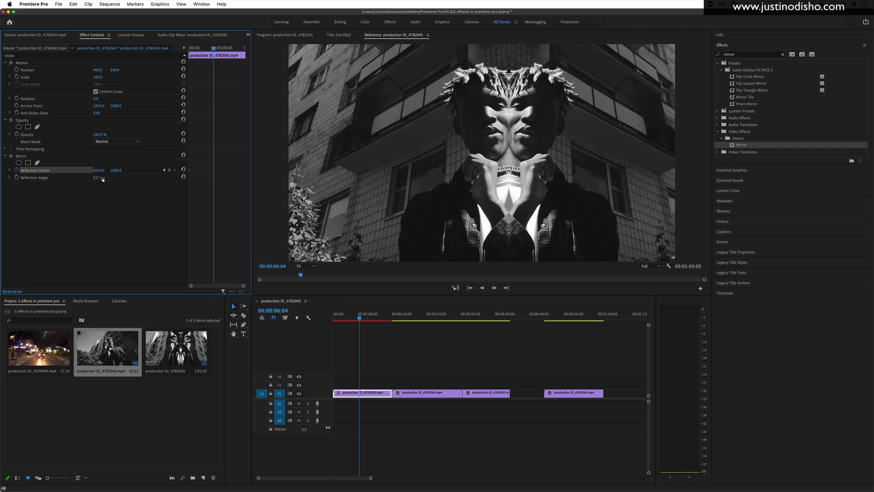
left_click_drag(99, 174, 466, 172)
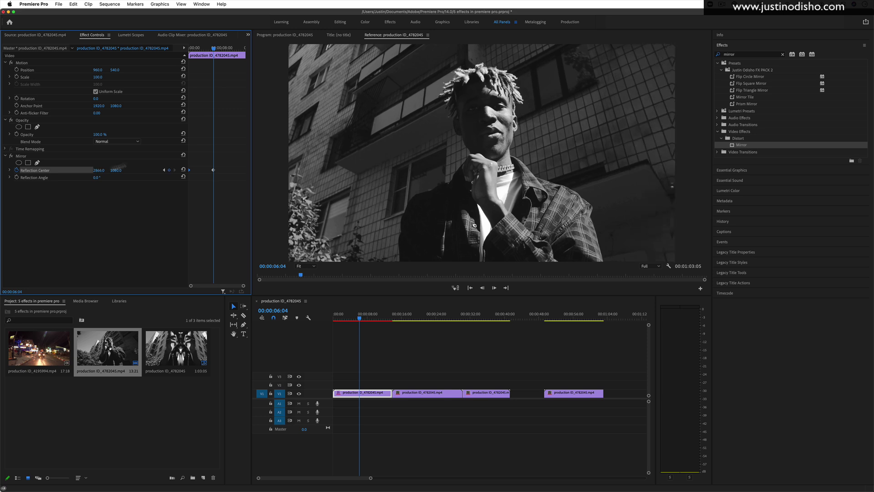
Step: Play the animated Mirror effect from the clip start and check the Reflection Center at both keyframes
left_click_drag(214, 49, 189, 49)
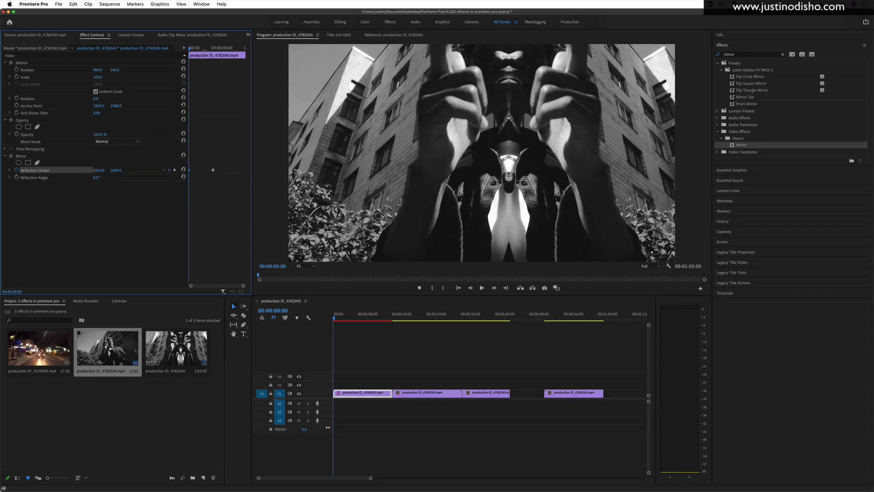
key("space")
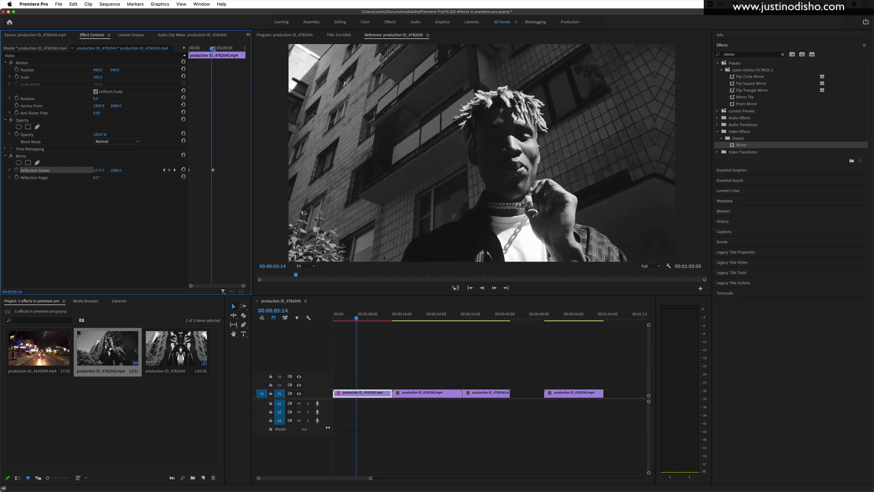
key("Home")
key("space")
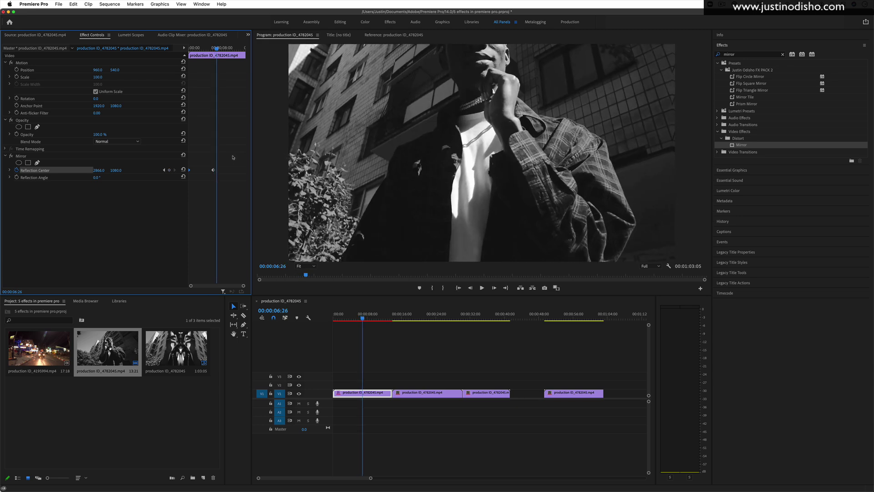
key("Home")
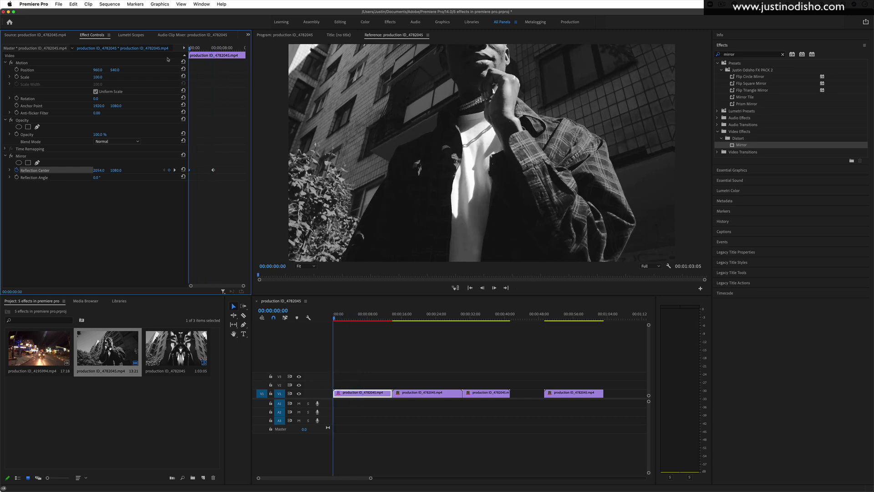
left_click(99, 171)
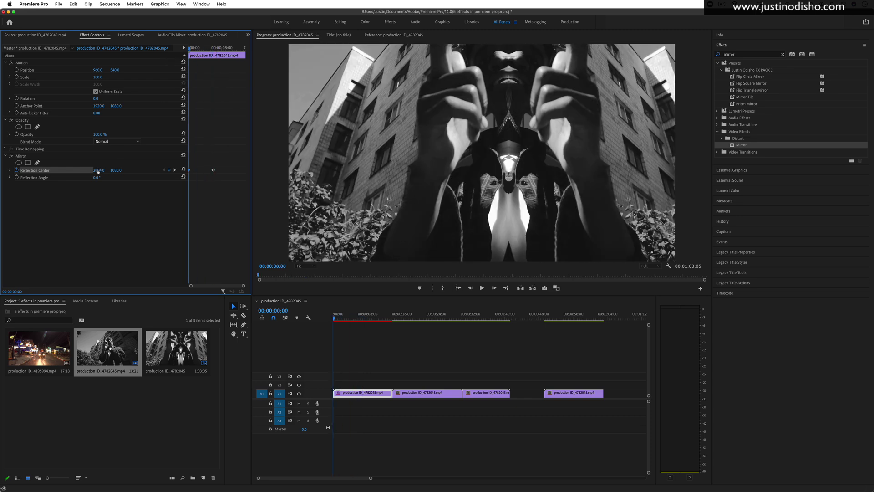
left_click_drag(193, 48, 214, 48)
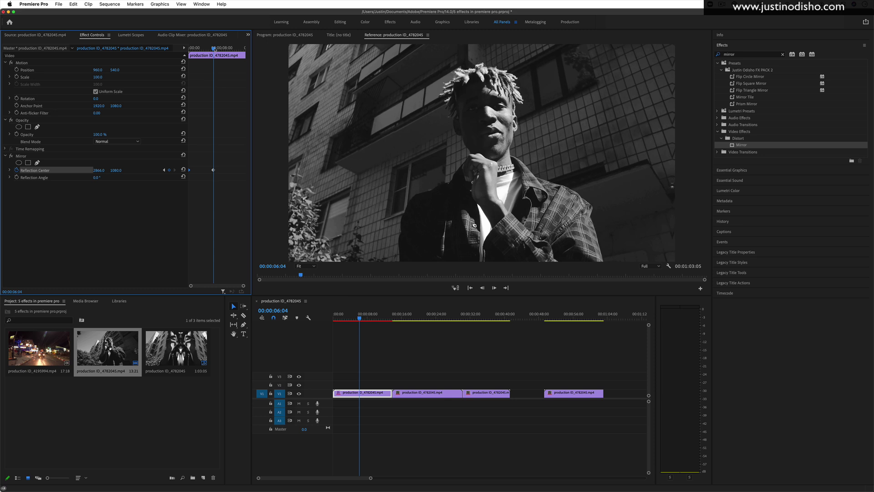
Step: Set the temporal interpolation of both Reflection Center keyframes to Hold
right_click(213, 169)
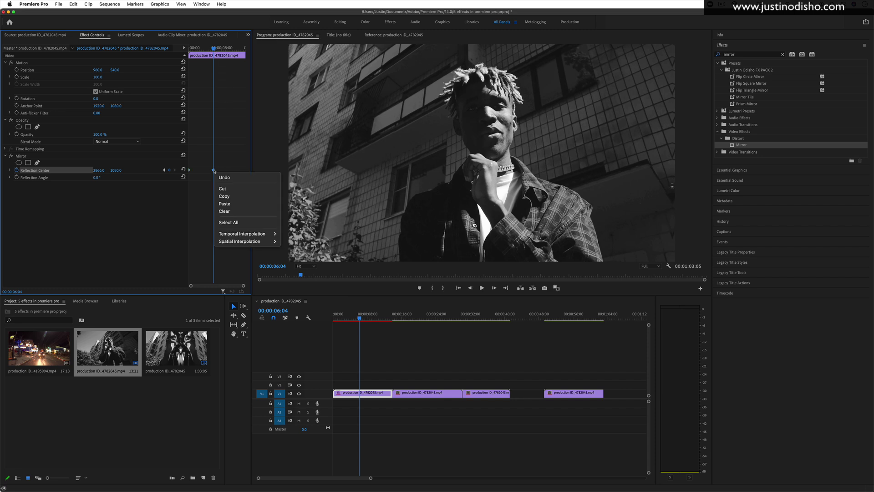
mouse_move(262, 235)
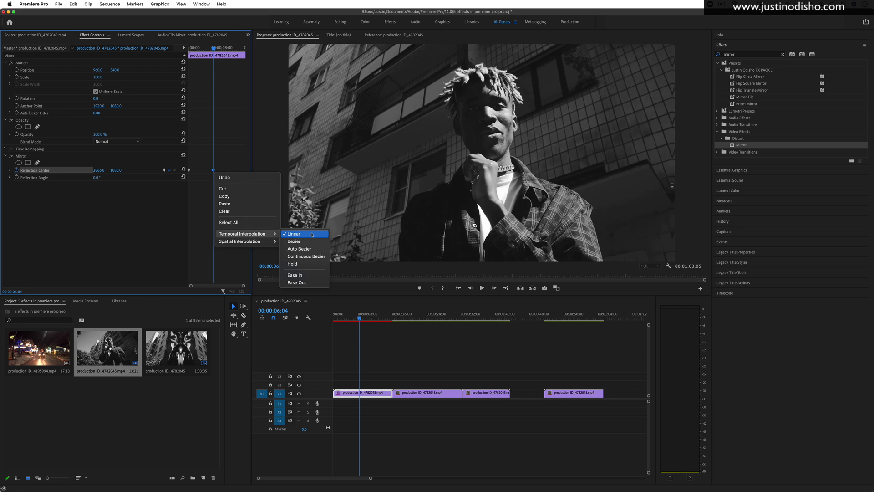
left_click(310, 267)
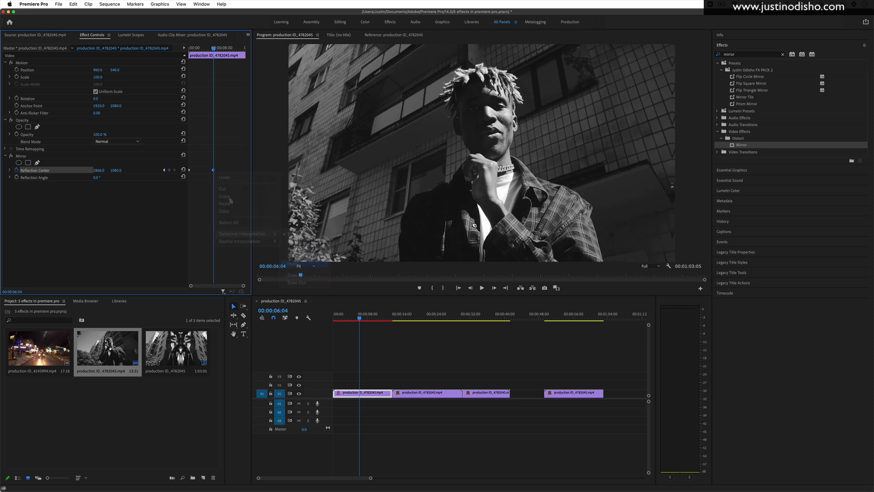
right_click(214, 170)
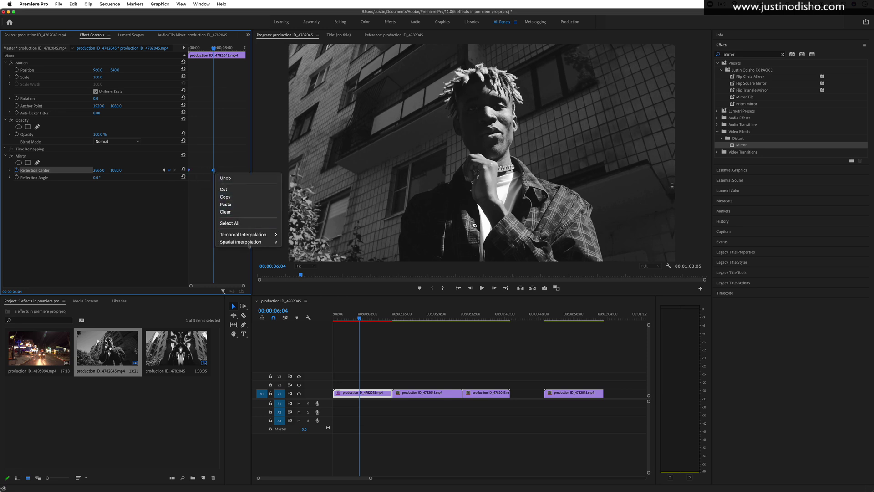
left_click(297, 265)
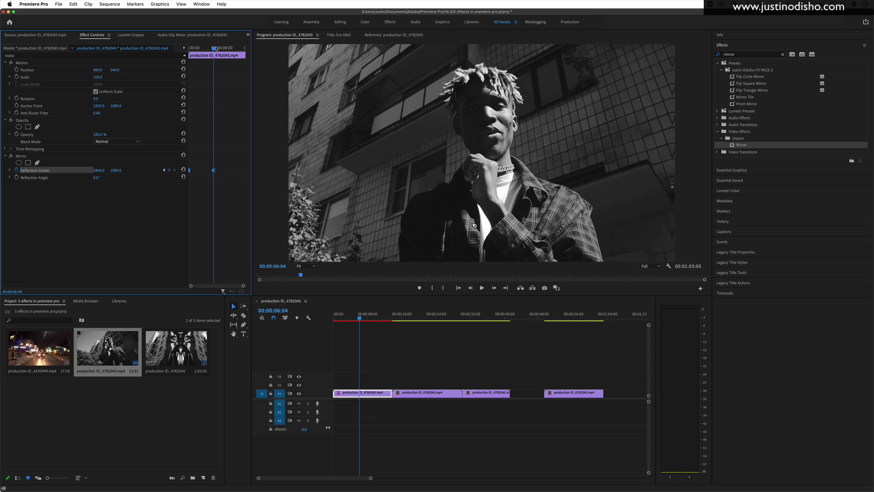
Step: Shift both Reflection Center keyframes slightly later with the same spacing and play the clip past the second one
left_click_drag(190, 170, 196, 171)
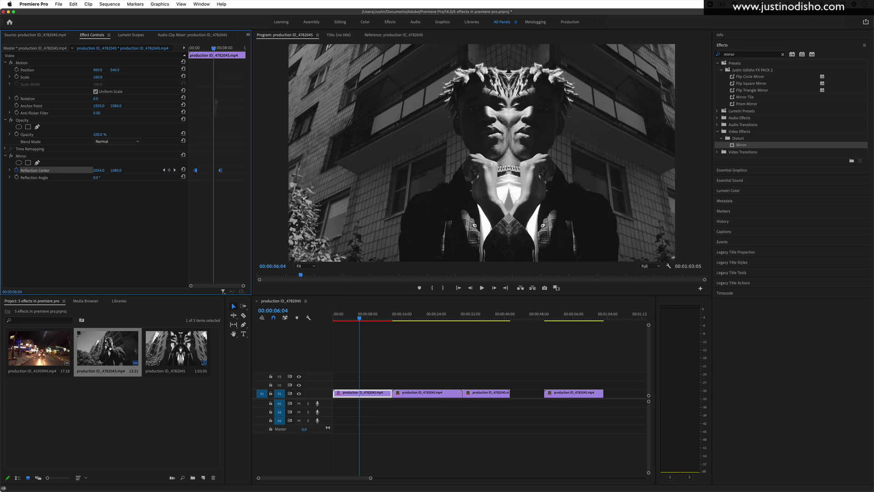
left_click_drag(214, 49, 192, 50)
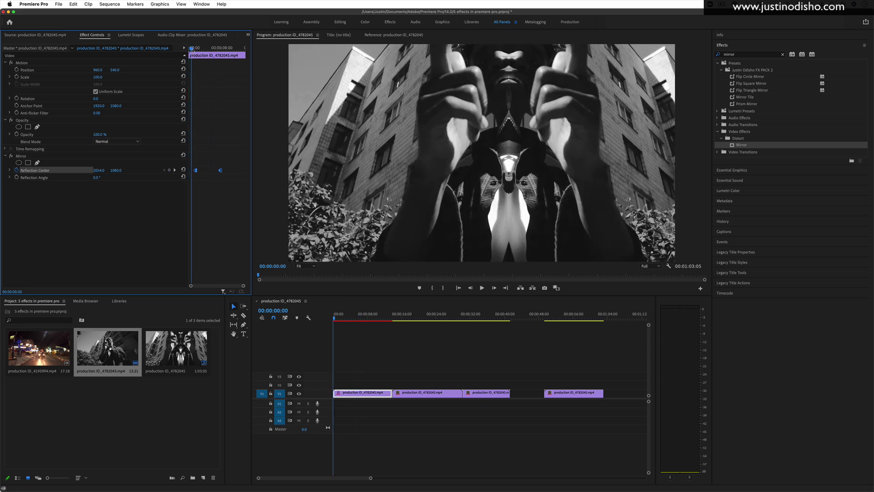
key("space")
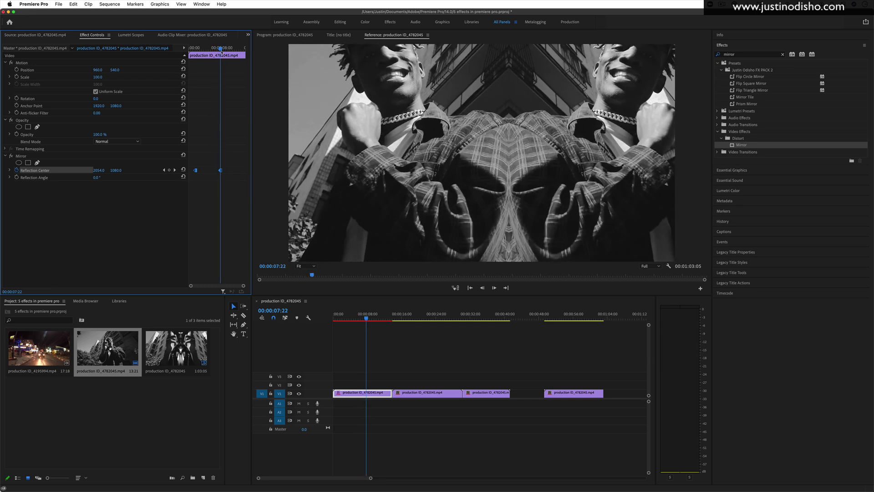
key("Left")
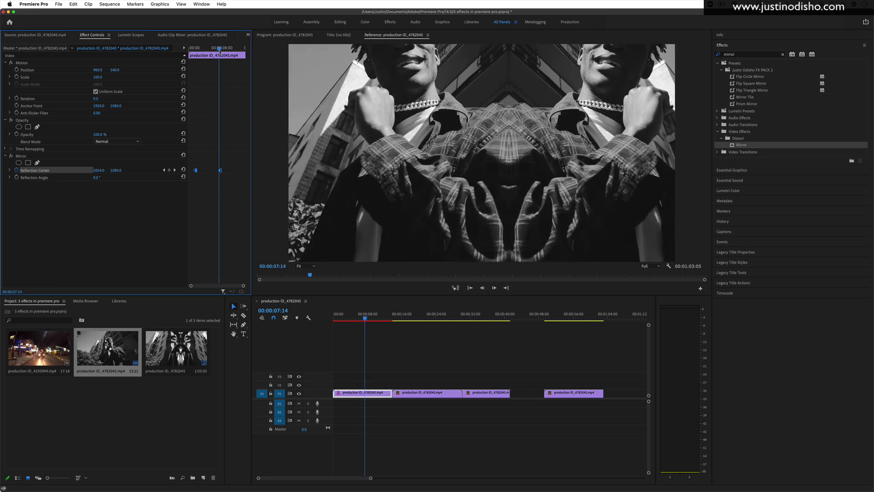
key("Right")
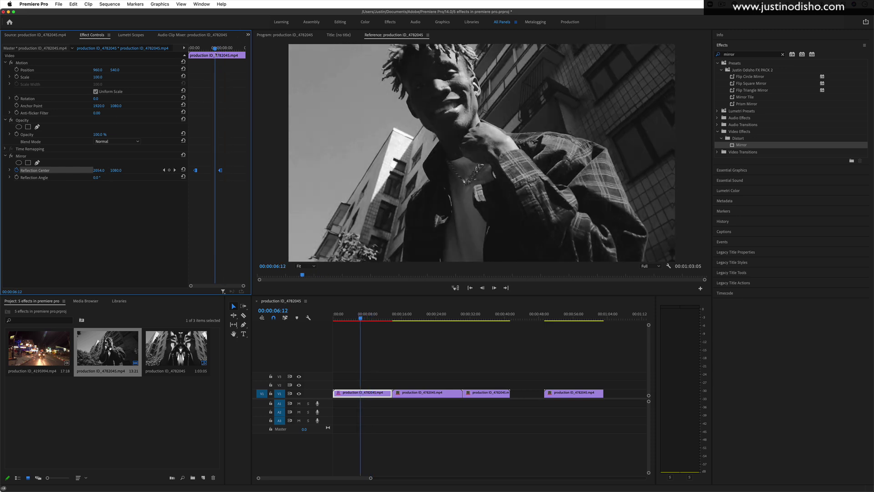
key("space")
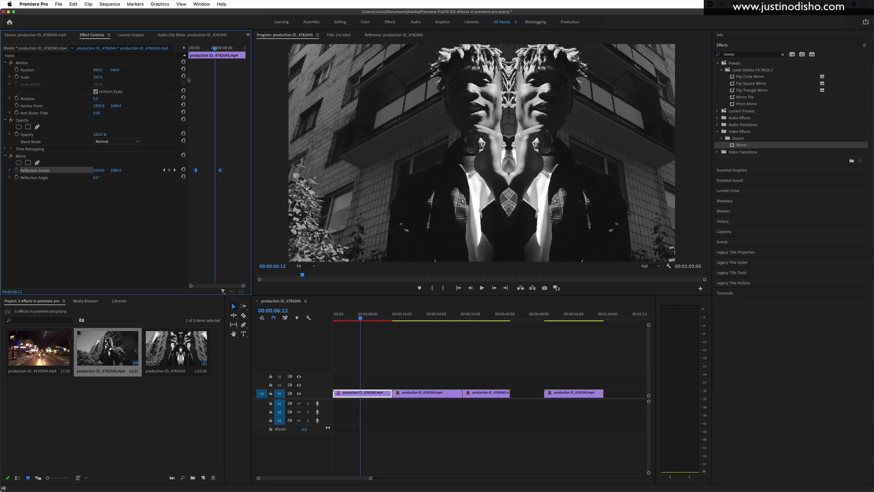
key("space")
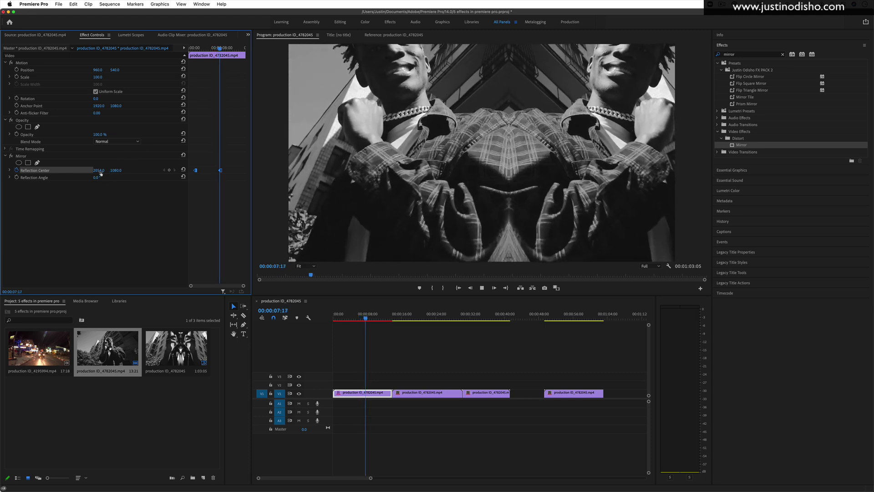
key("space")
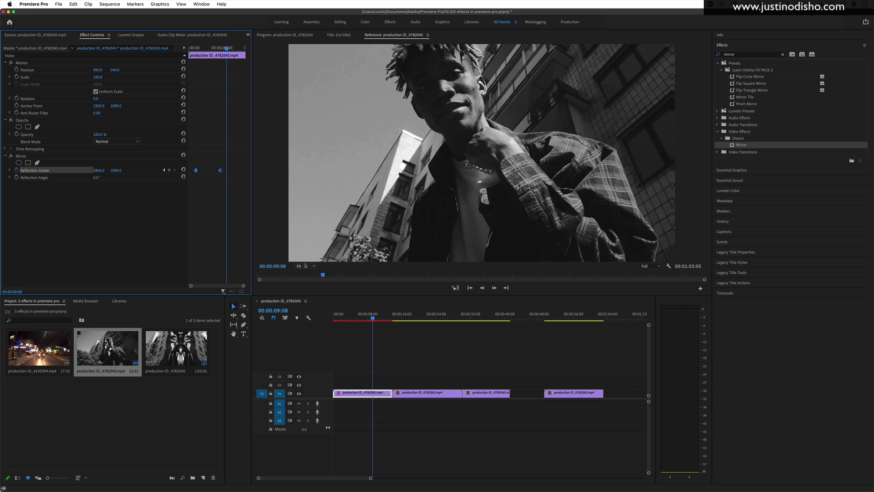
Step: Start saving the Mirror effect as a preset, select the Anchor to In Point type, and cancel without saving
left_click(234, 165)
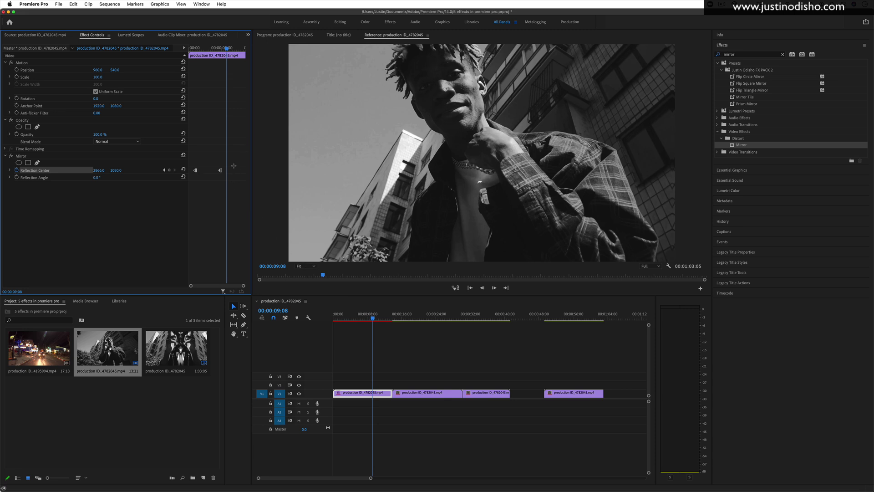
right_click(21, 156)
left_click(54, 172)
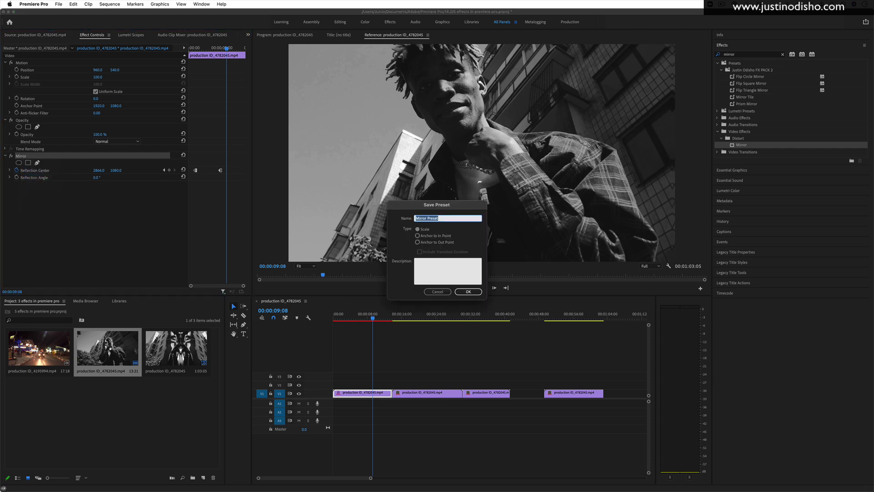
left_click_drag(464, 209, 227, 207)
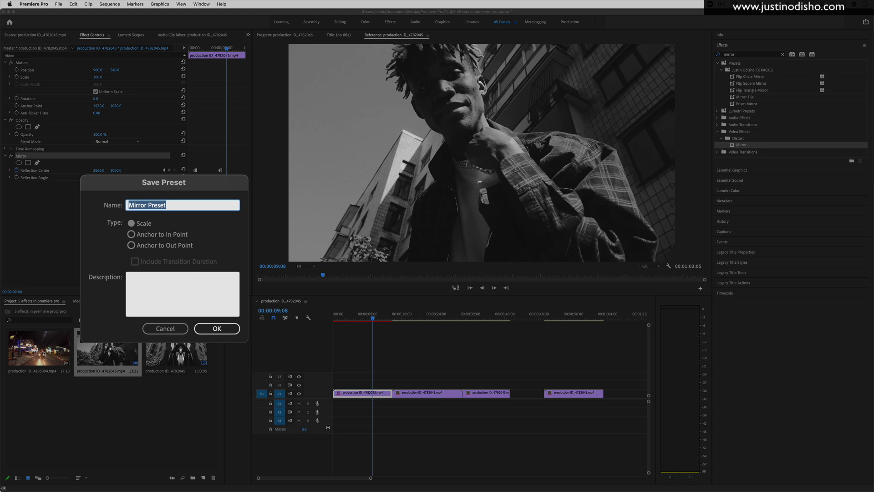
left_click(167, 237)
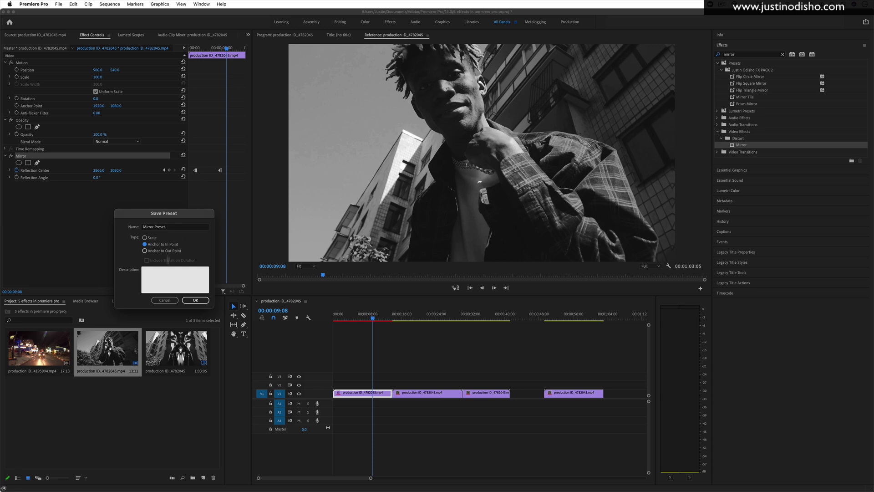
left_click(165, 300)
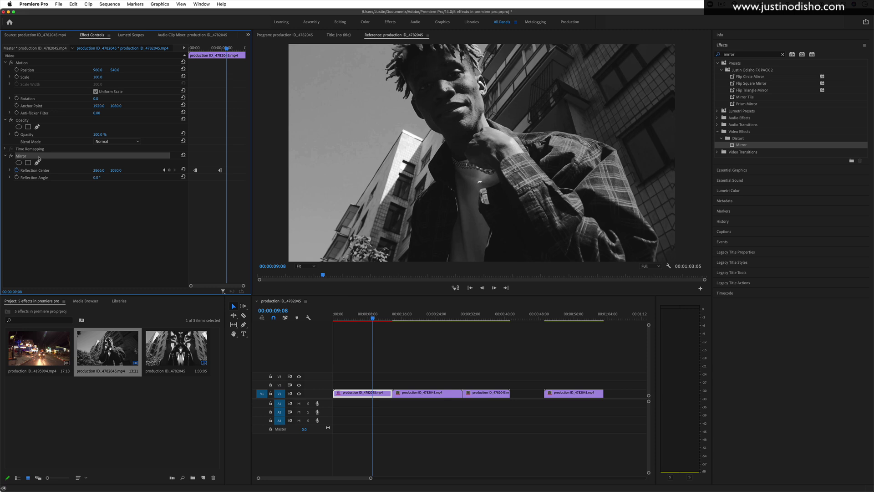
Step: Clear the mirror search and look through the Adjust and Blur & Sharpen categories of the Video Effects
left_click(782, 55)
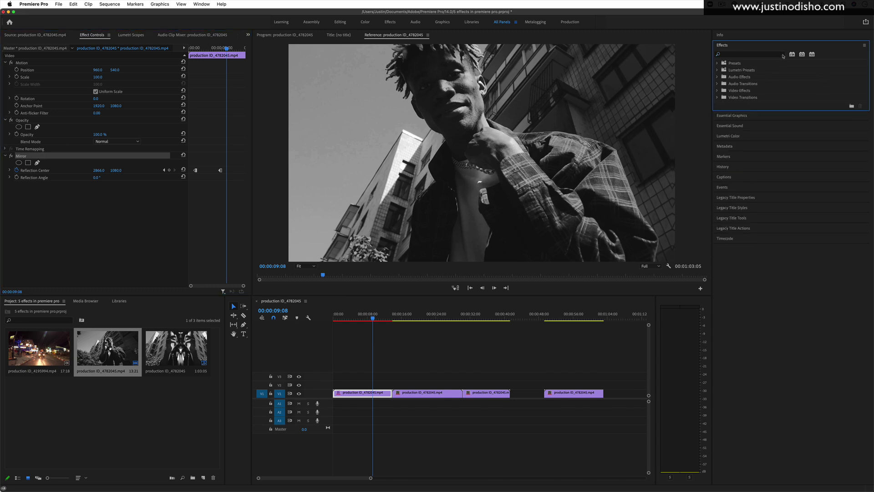
left_click(719, 90)
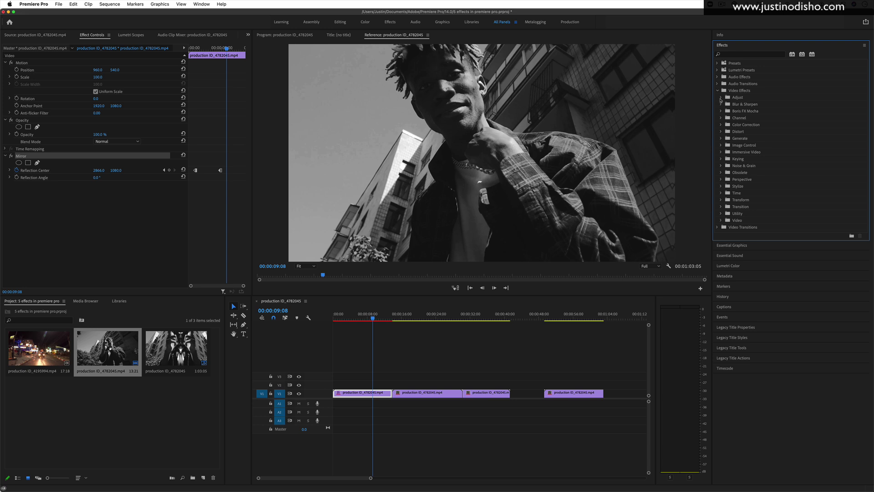
left_click(721, 98)
left_click(743, 98)
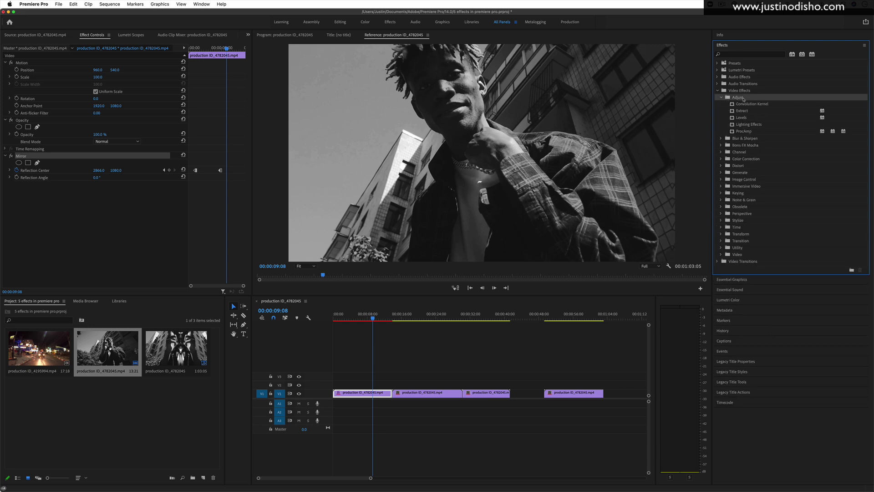
left_click(747, 104)
left_click(747, 111)
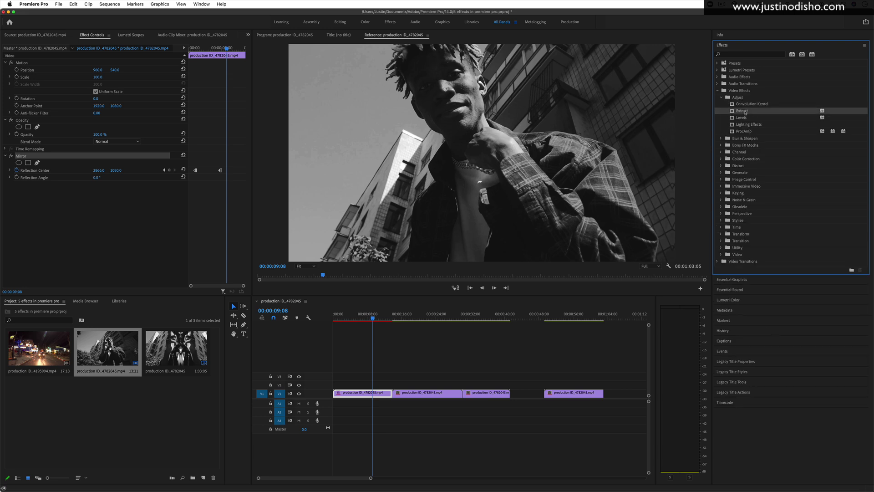
left_click(746, 118)
left_click(747, 124)
key("Down")
key("Down")
key("Right")
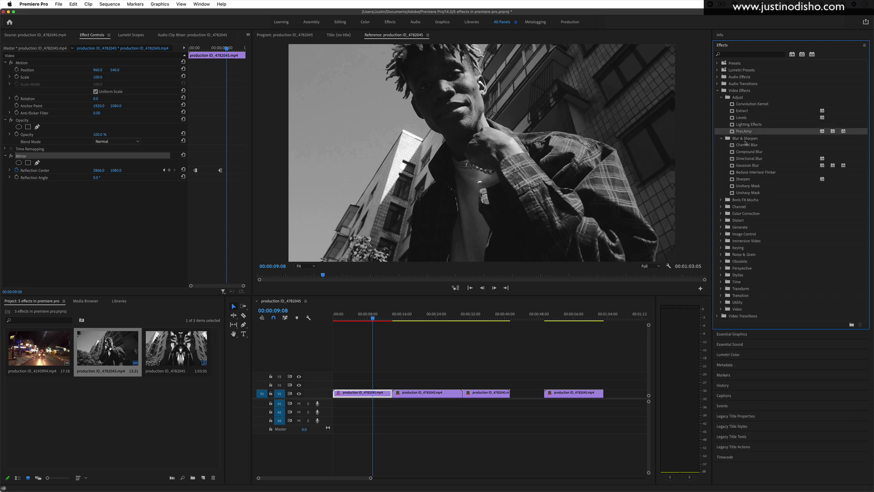
key("Down")
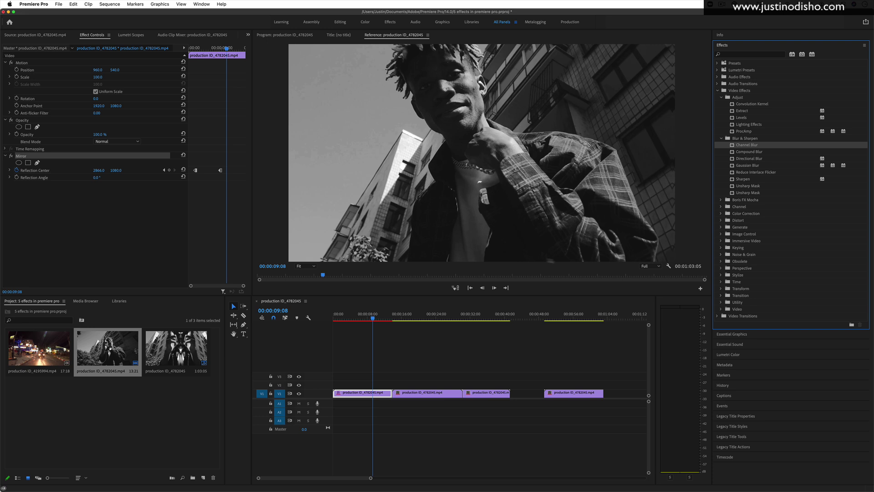
Step: Browse the effect presets, looking through the FX PACK 2 list and the contents of the Preset Pack folder
left_click(718, 63)
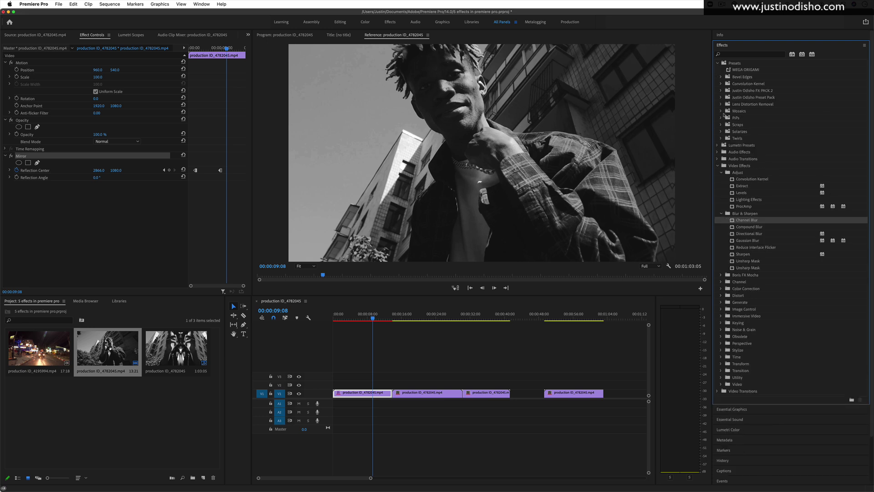
left_click(722, 98)
left_click(722, 91)
left_click(745, 98)
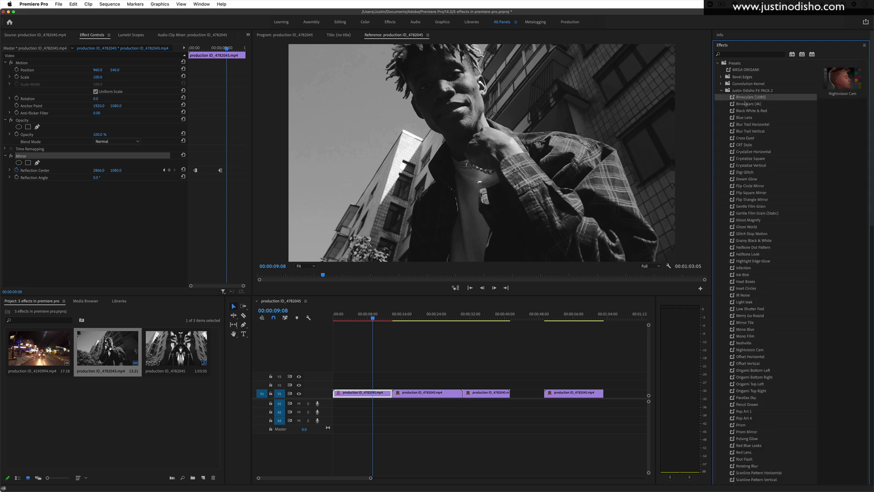
scroll(753, 195, "down", 3)
left_click(744, 223)
scroll(744, 226, "down", 3)
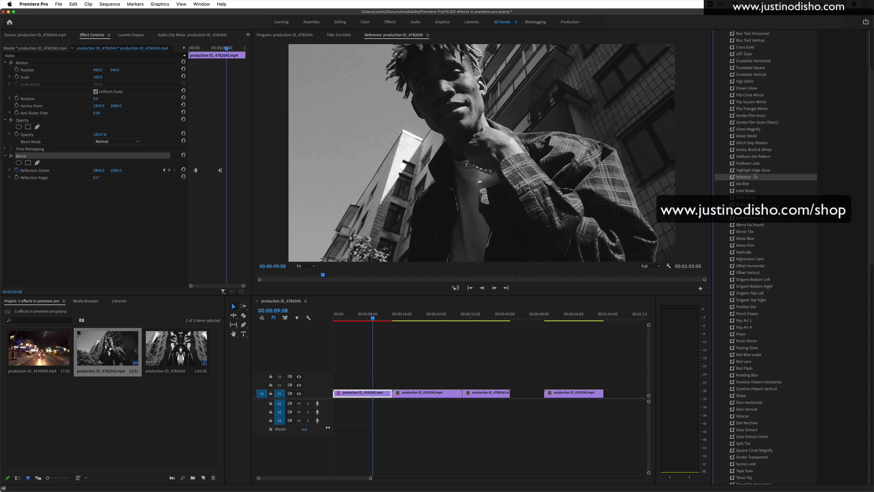
left_click(760, 144)
scroll(760, 147, "up", 6)
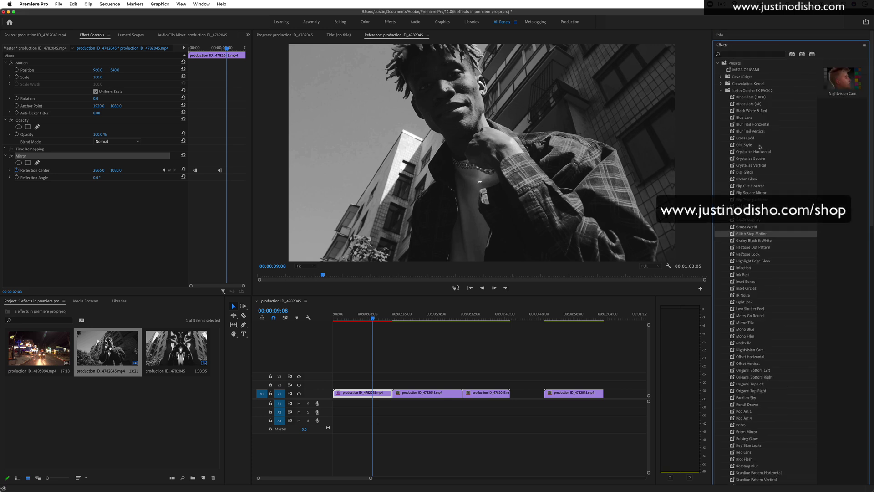
left_click(722, 90)
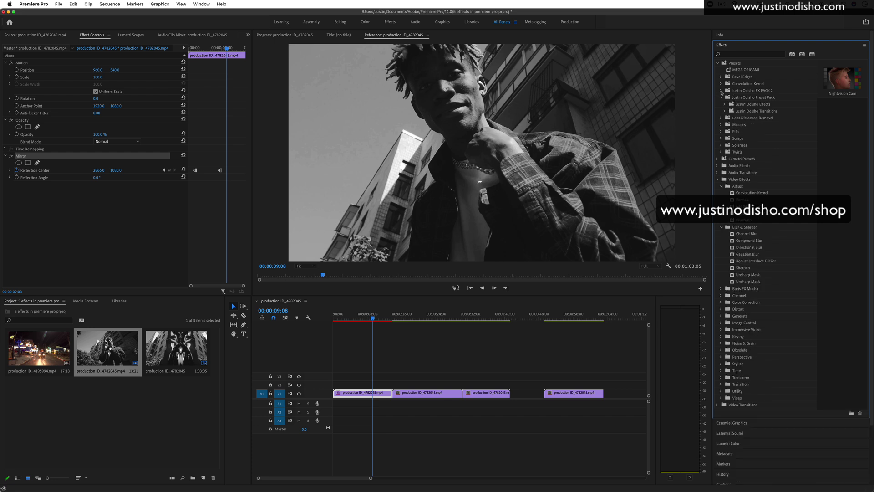